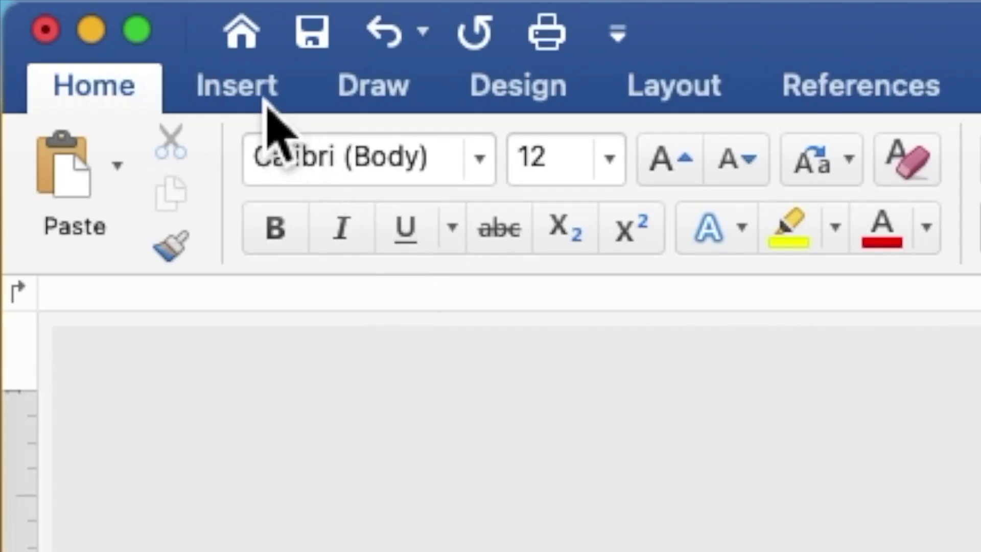
Step: Insert the picture 'OFF-WHITE WITH TOUCH OF GOLD.jpg' from file onto the blank page
left_click(266, 101)
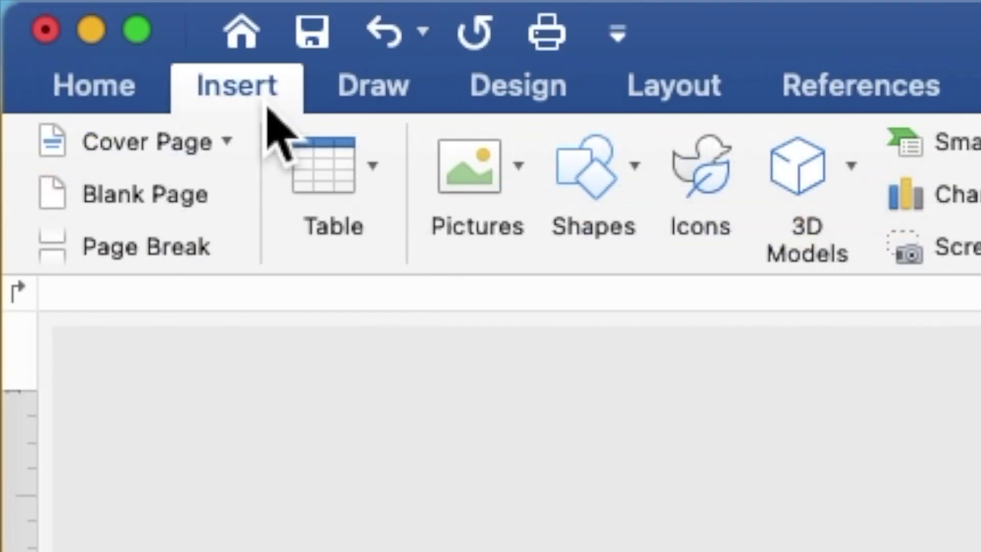
left_click(448, 175)
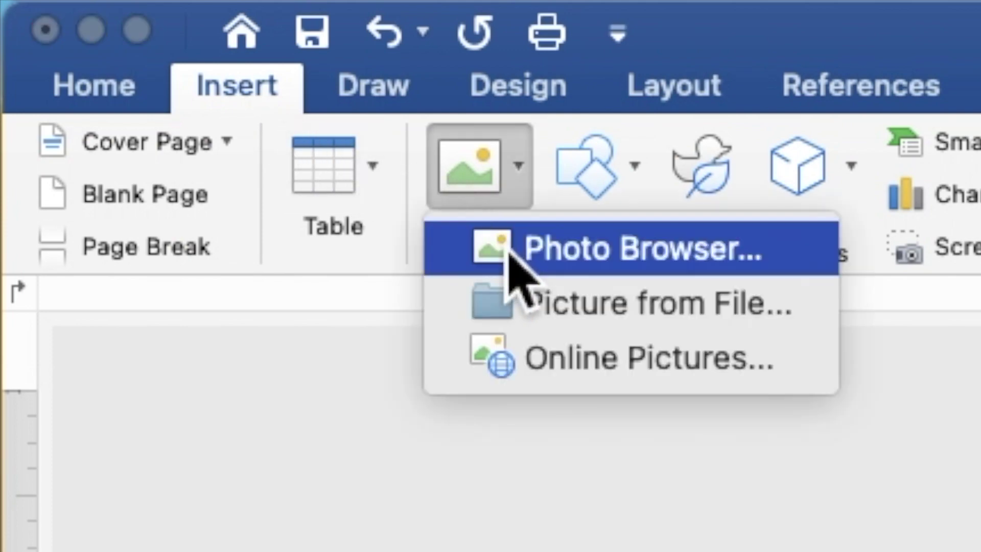
left_click(549, 307)
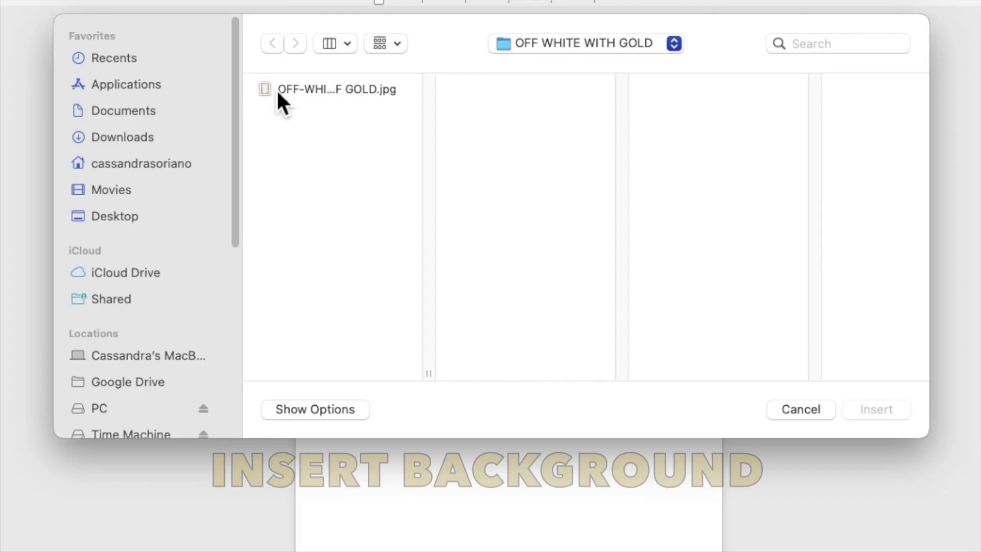
left_click(280, 93)
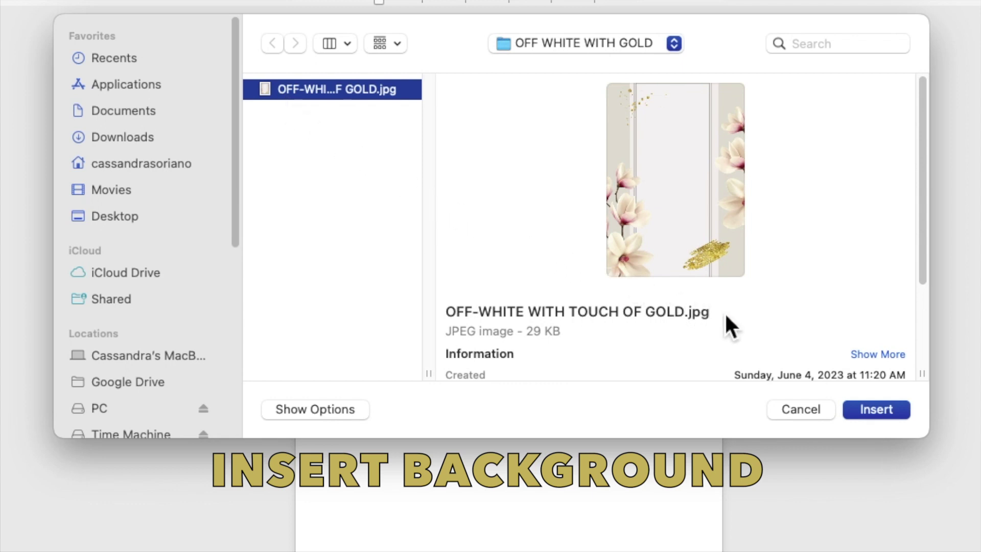
left_click(863, 410)
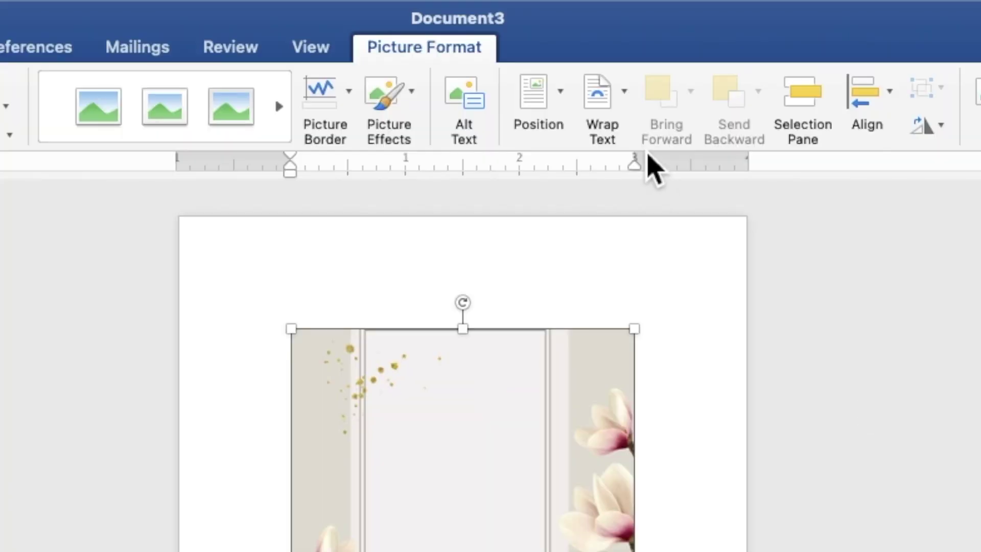
left_click(583, 32)
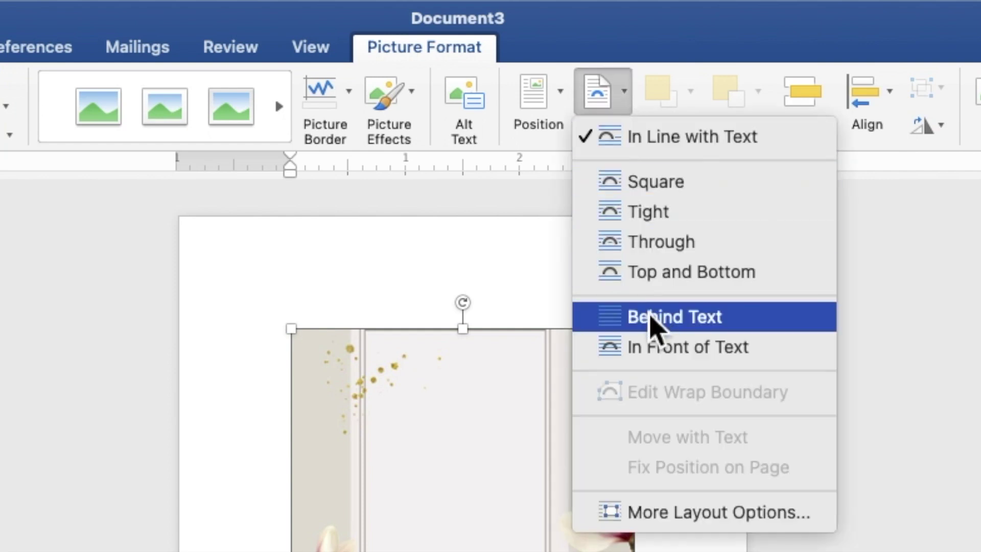
Step: Set the magnolia picture behind text and stretch it to fill the page at 7.41" by 5.29"
left_click(651, 319)
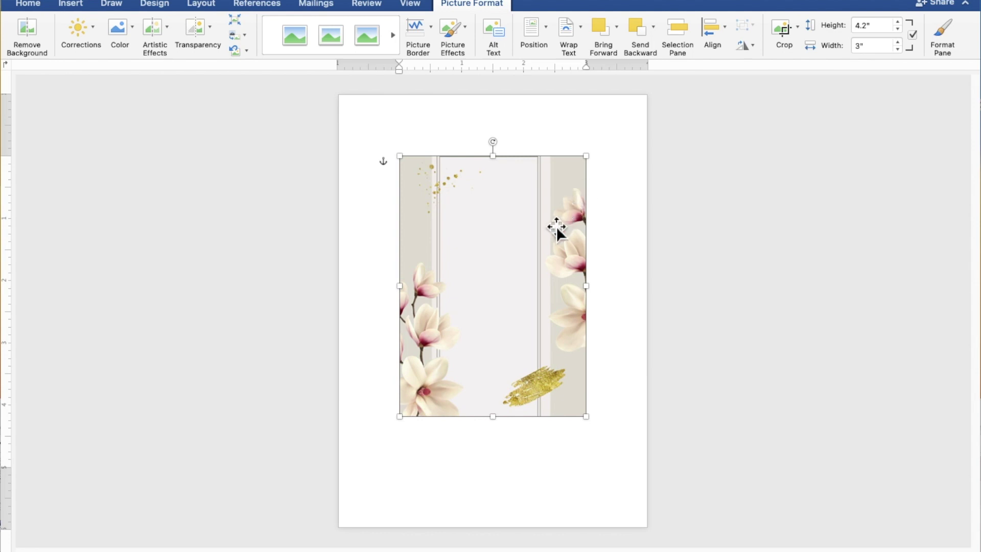
left_click_drag(551, 232, 485, 164)
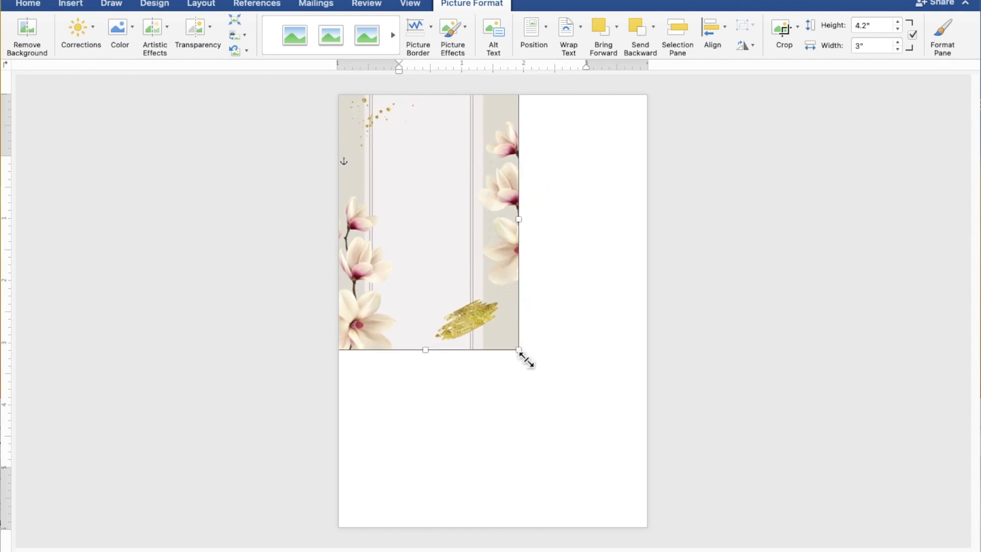
left_click_drag(526, 361, 651, 549)
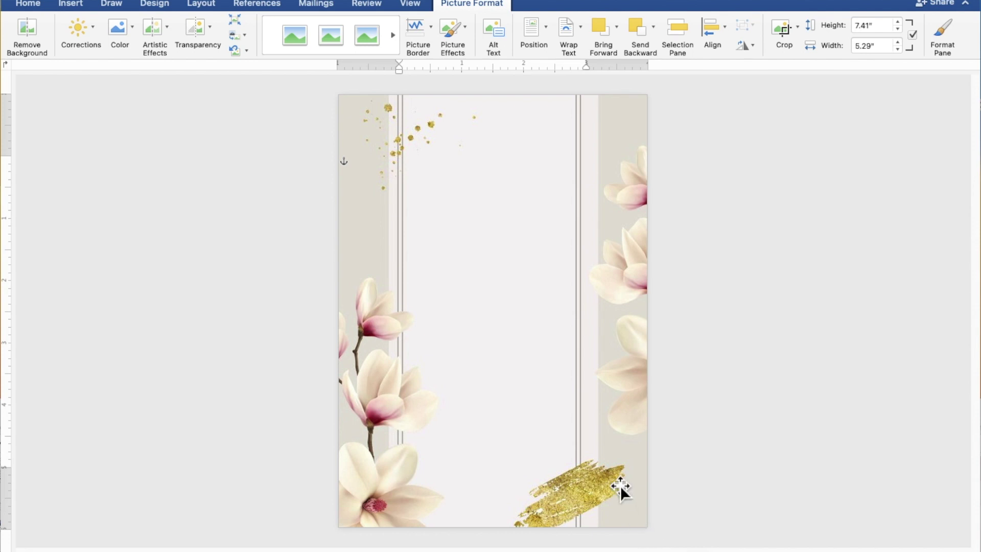
left_click_drag(620, 484, 616, 468)
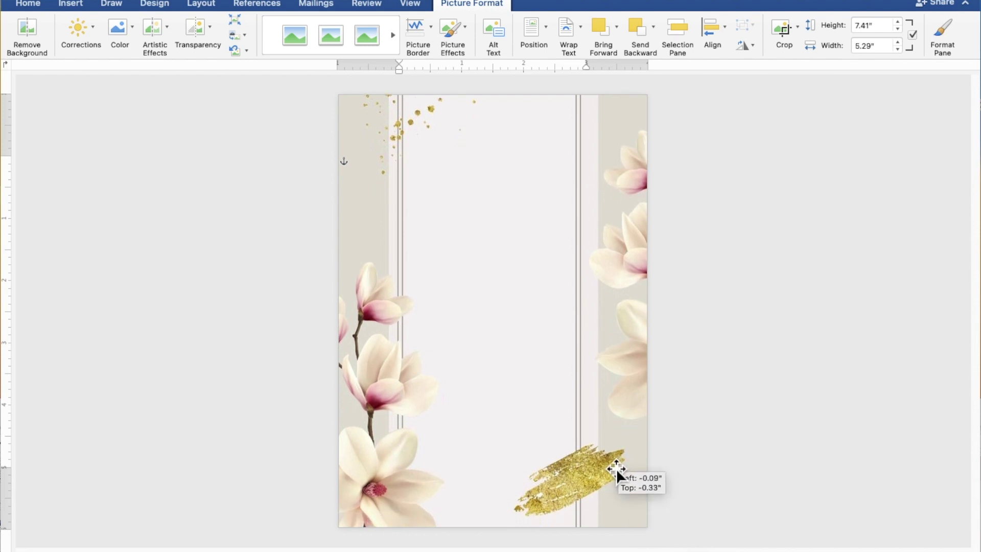
left_click_drag(616, 468, 616, 468)
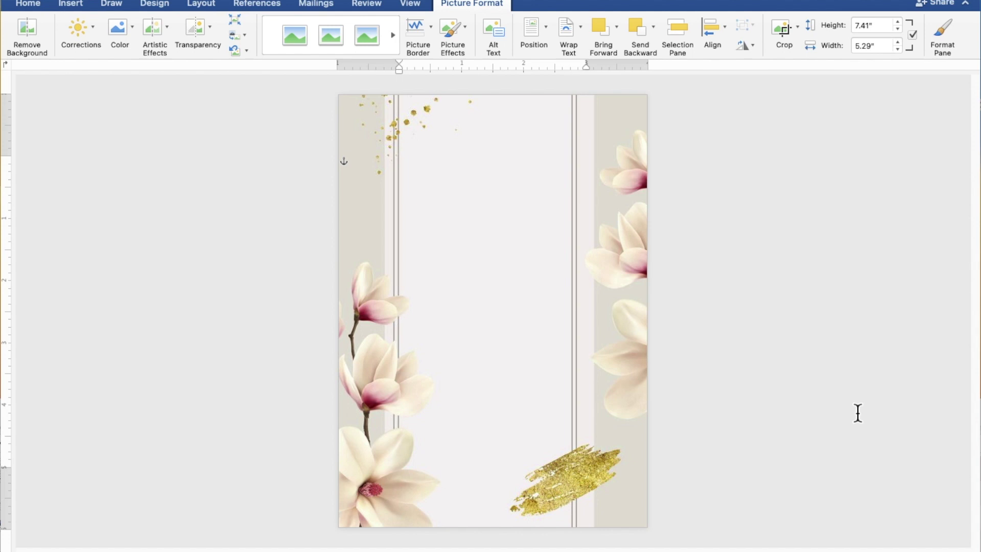
key("Right")
key("Right")
key("Right")
key("Right")
key("Right")
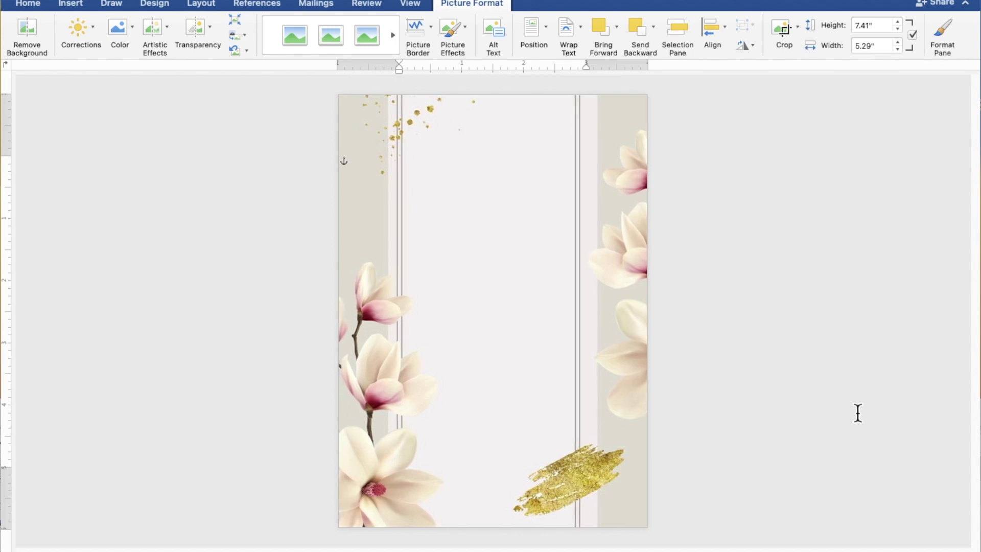
Step: Draw a 4.67" by 3.6" rectangle over the centre panel of the magnolia background
left_click(858, 413)
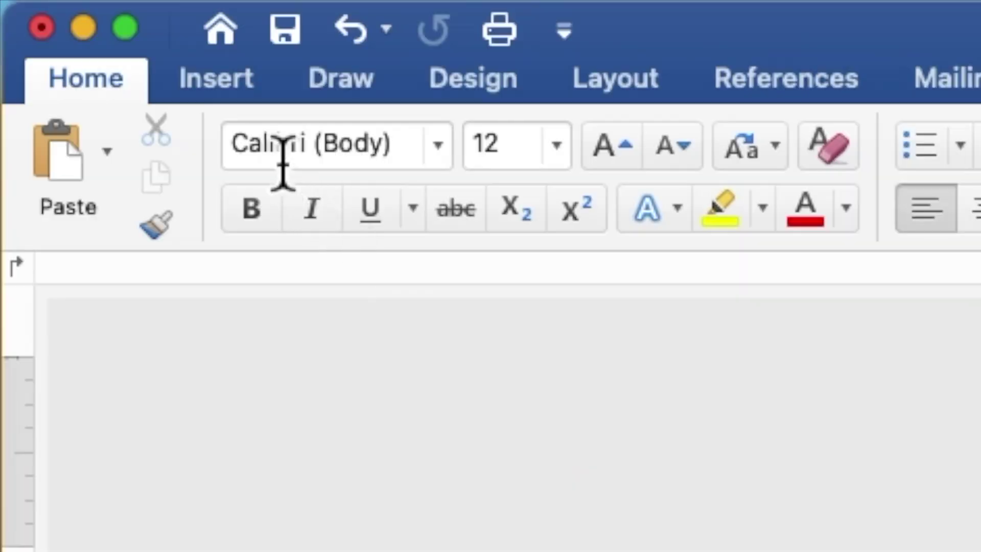
left_click(247, 84)
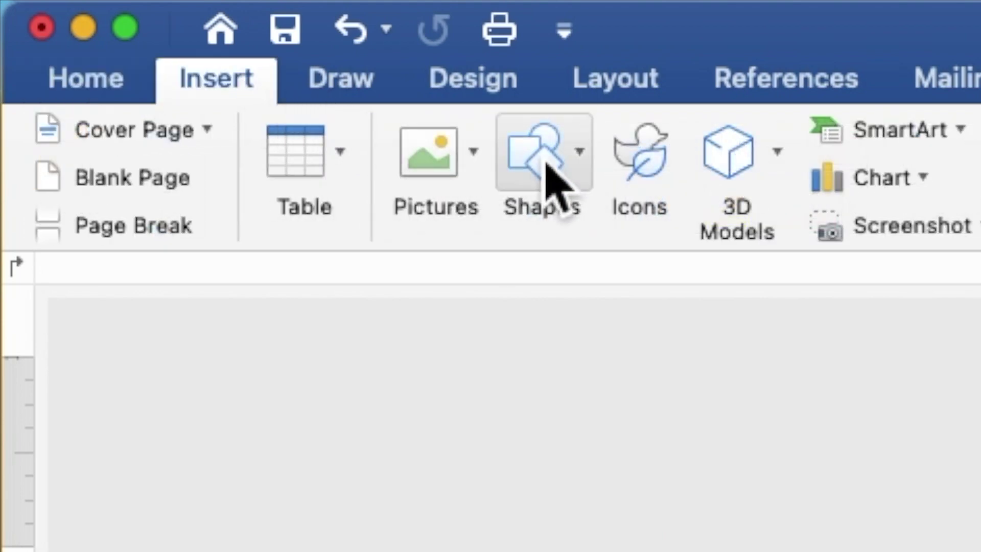
left_click(547, 169)
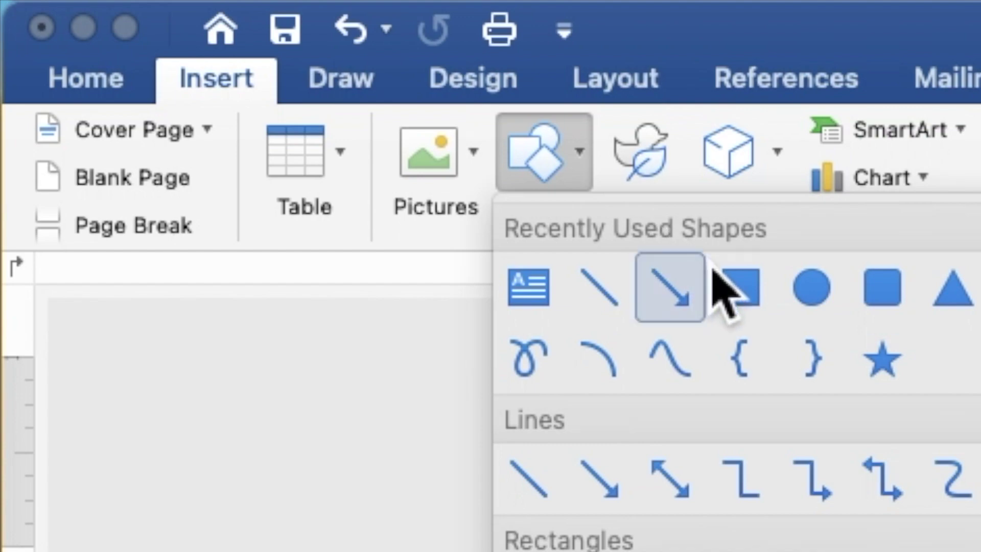
left_click(742, 288)
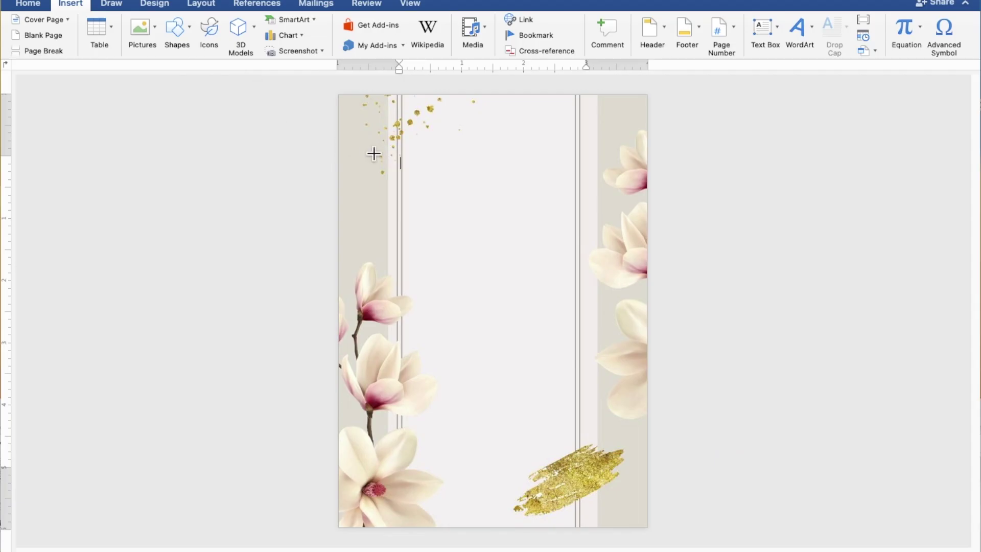
left_click_drag(380, 149, 490, 364)
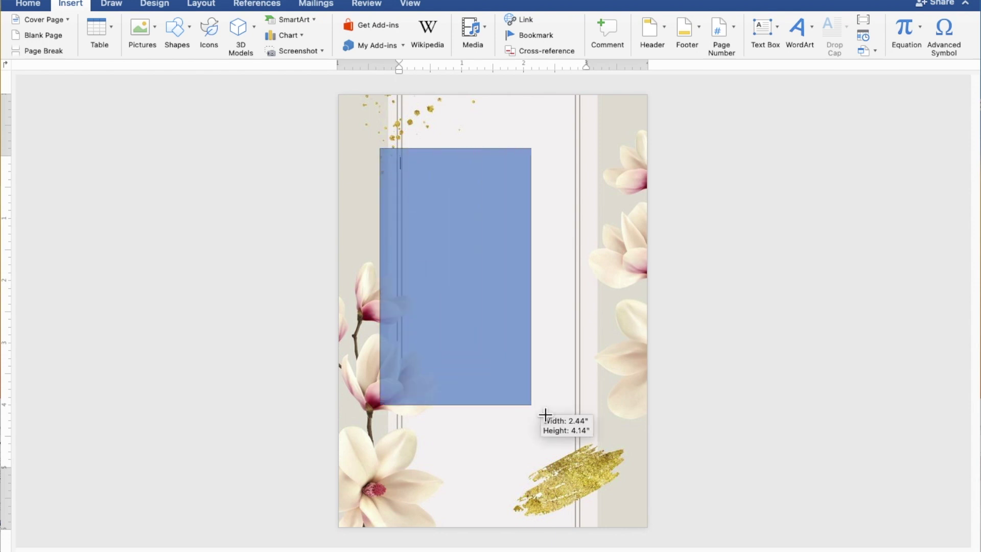
left_click_drag(490, 363, 611, 445)
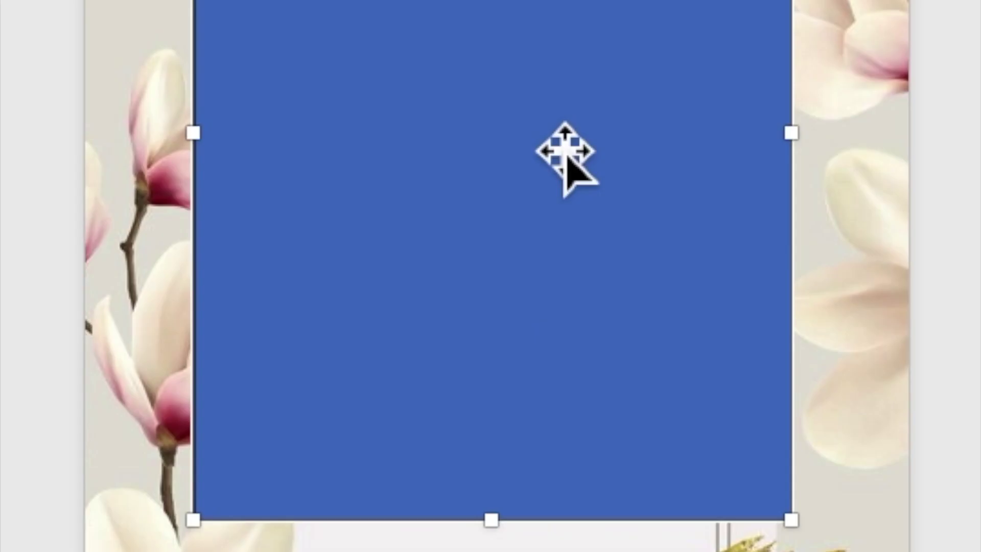
right_click(513, 295)
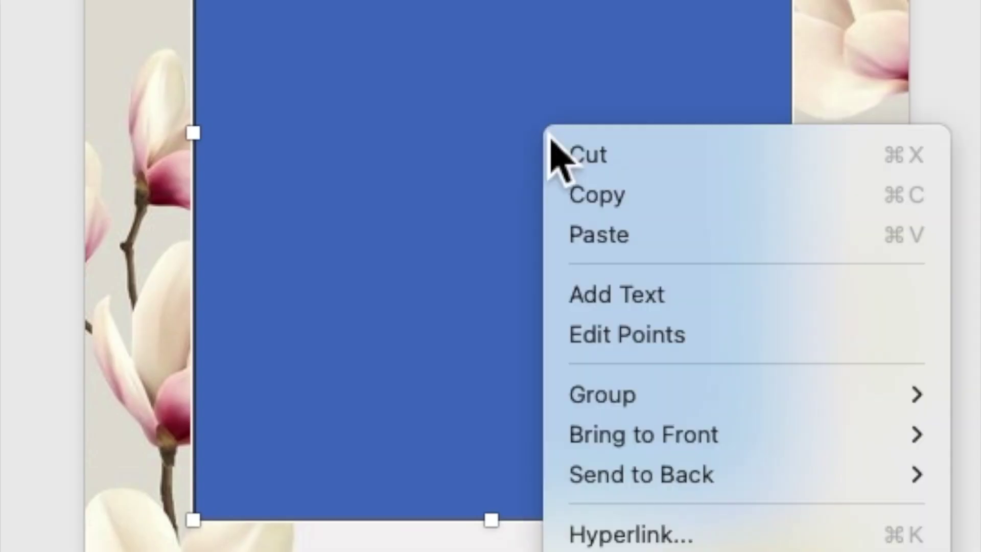
Step: Add a text area inside the blue rectangle and zoom in on the page
left_click(605, 301)
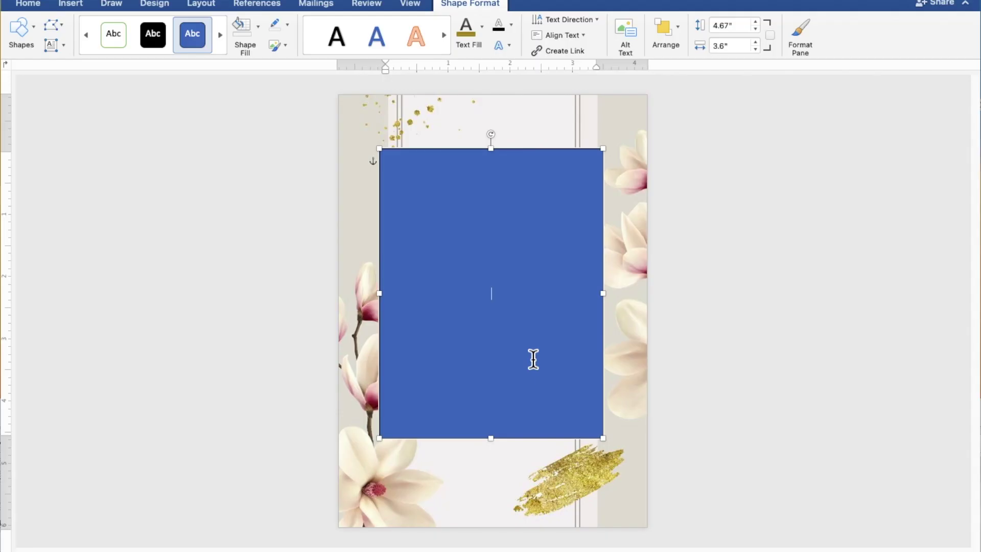
scroll(533, 359, "up", 2)
scroll(533, 359, "up", 2)
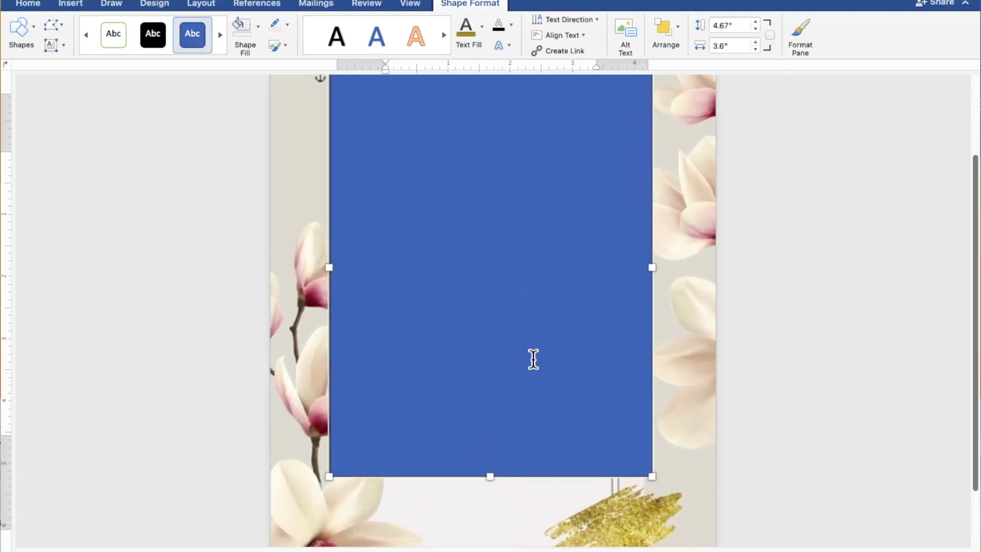
scroll(533, 359, "up", 2)
scroll(533, 359, "up", 2)
scroll(533, 360, "up", 1)
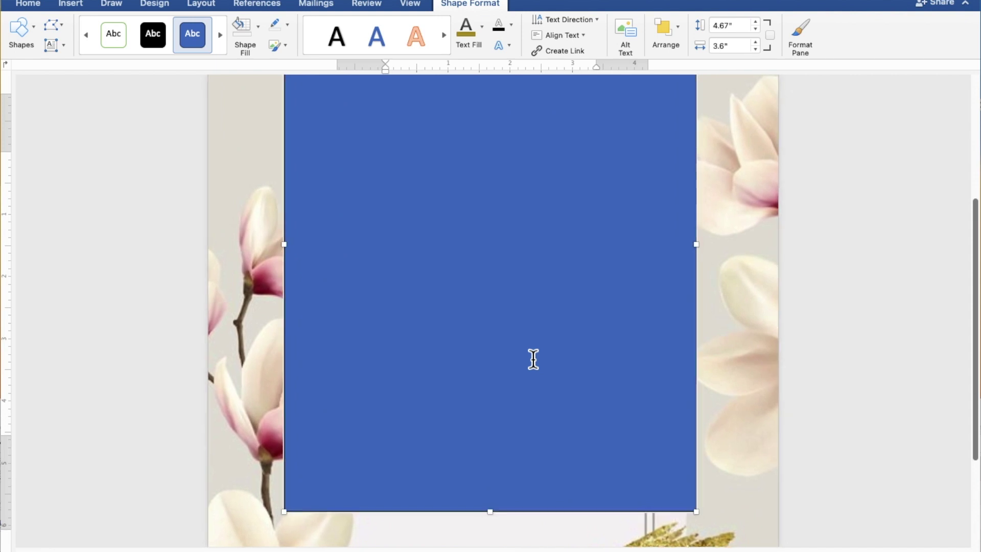
scroll(533, 359, "up", 1)
scroll(533, 359, "up", 1)
scroll(533, 359, "up", 1)
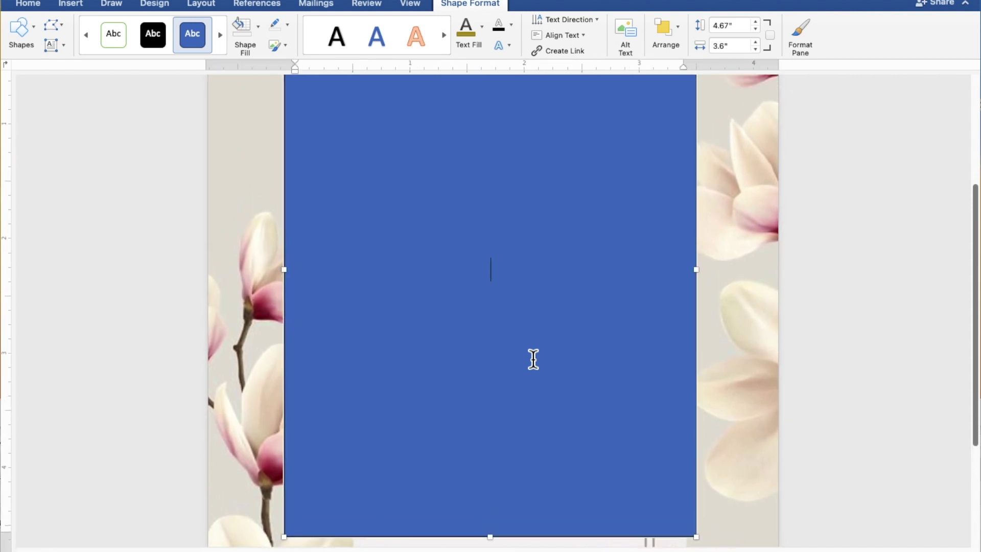
scroll(533, 360, "up", 2)
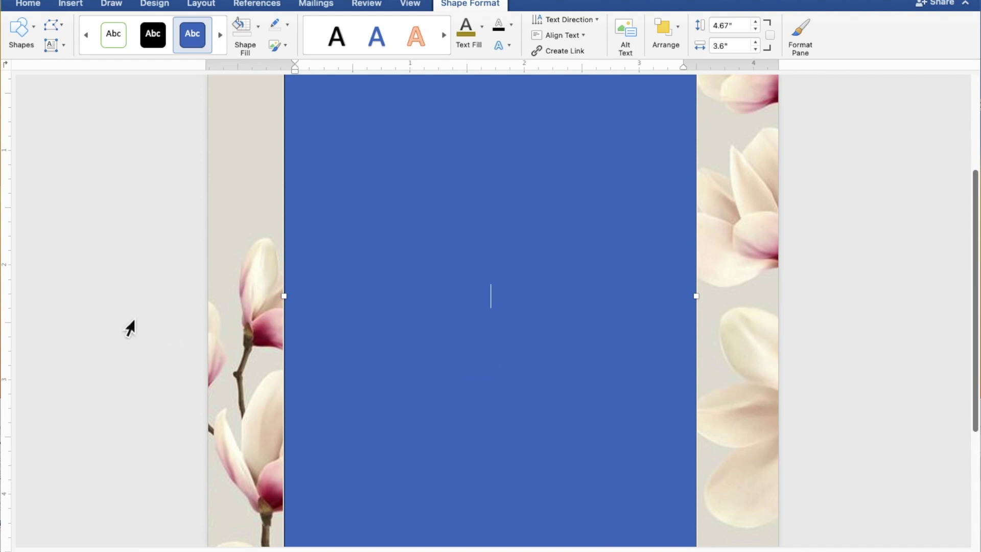
Step: Type 'TOGETHER WITH THEIR FAMILIES', the groom's name, 'AND', and the bride's name on separate lines
type("TOGETH")
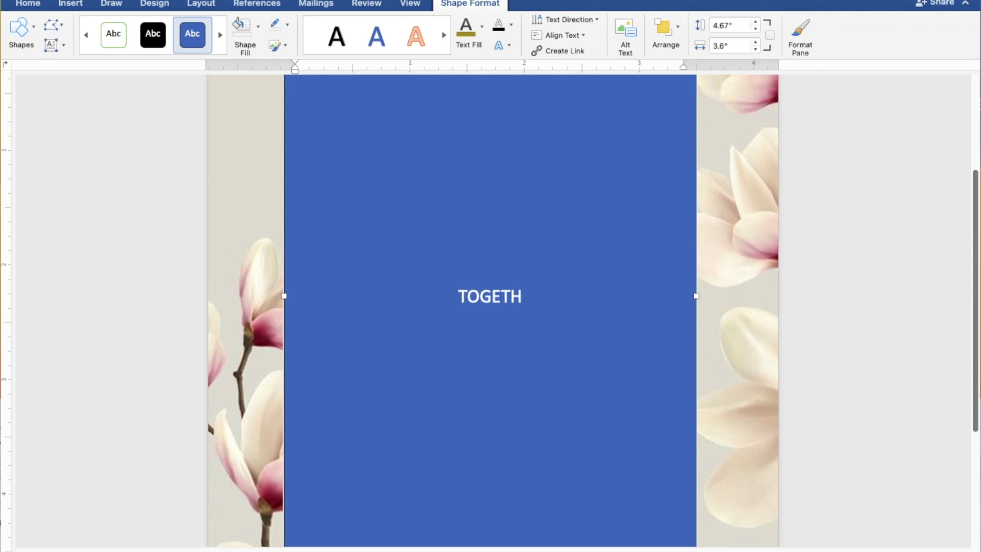
type("ER ")
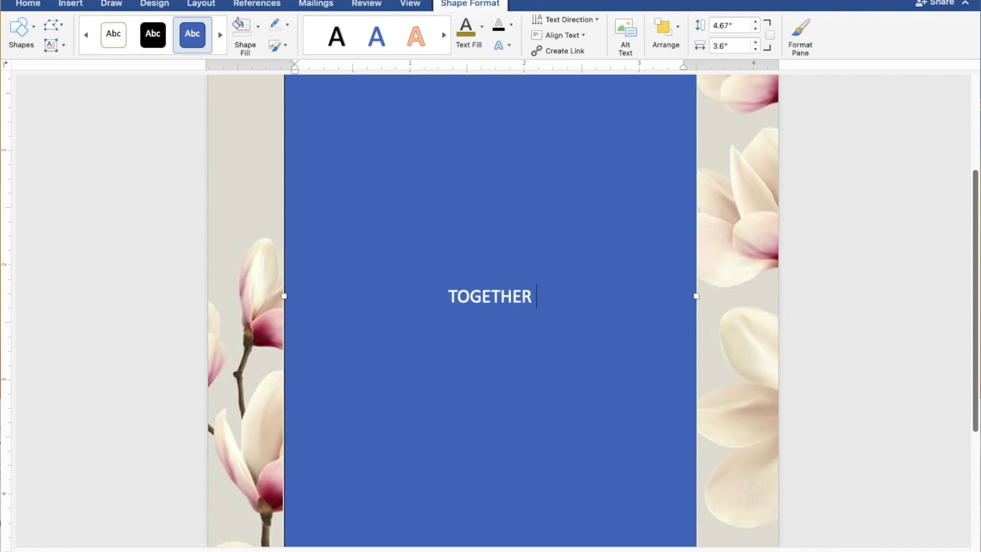
type("WITH THEIR FAMILIES")
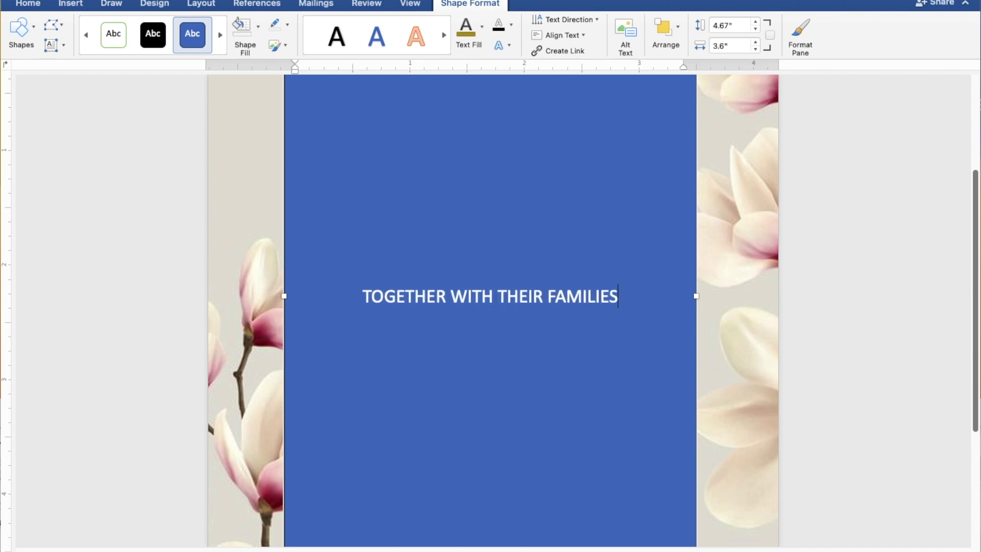
key("Return")
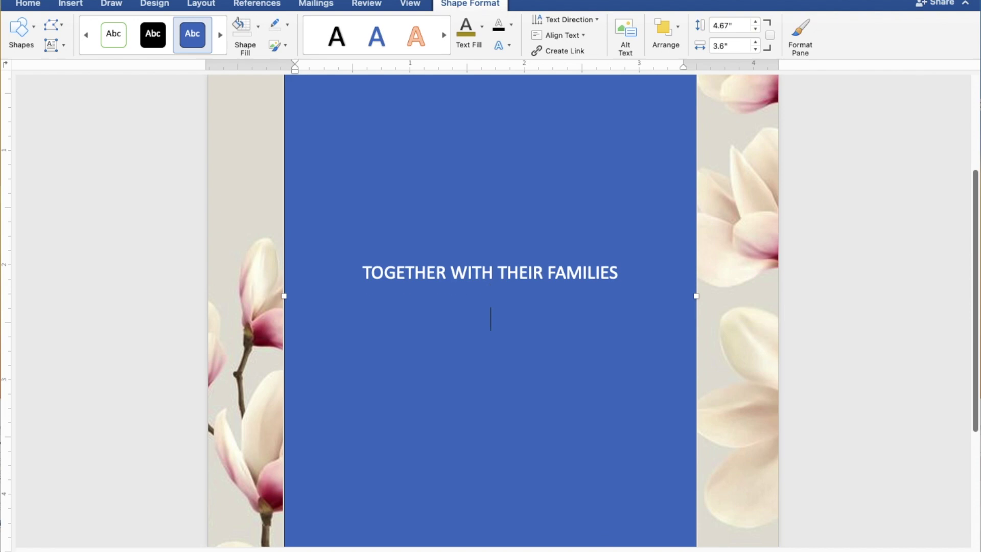
type("K")
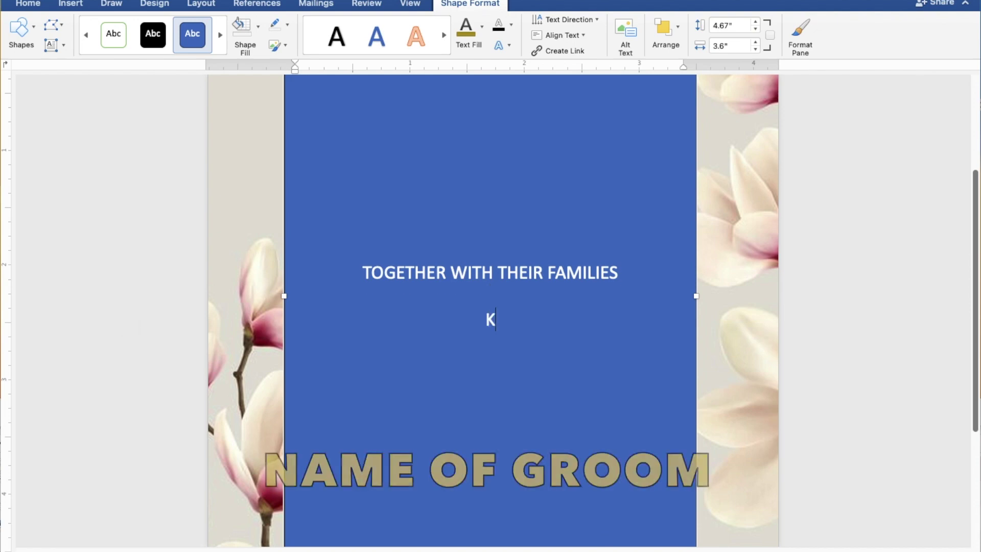
type("en ")
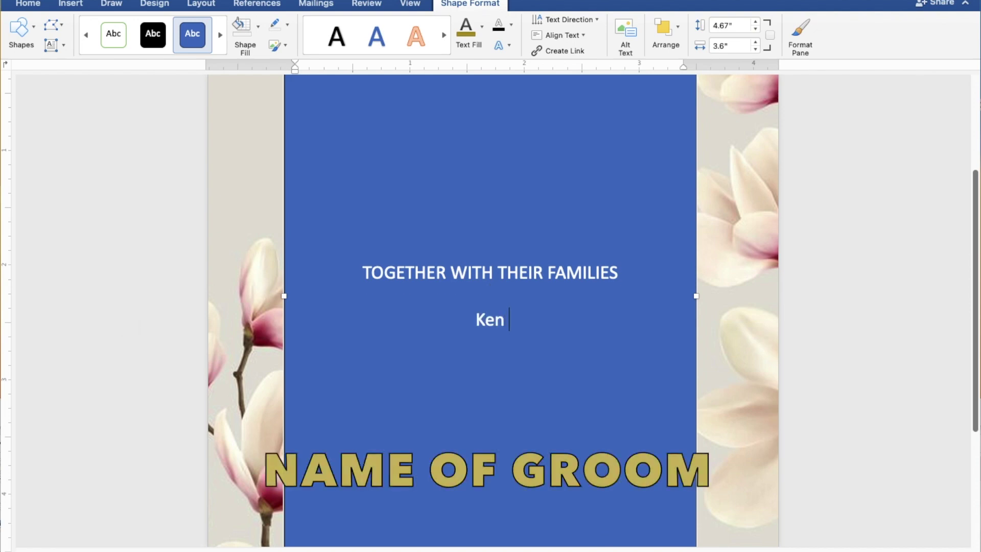
type("Aq")
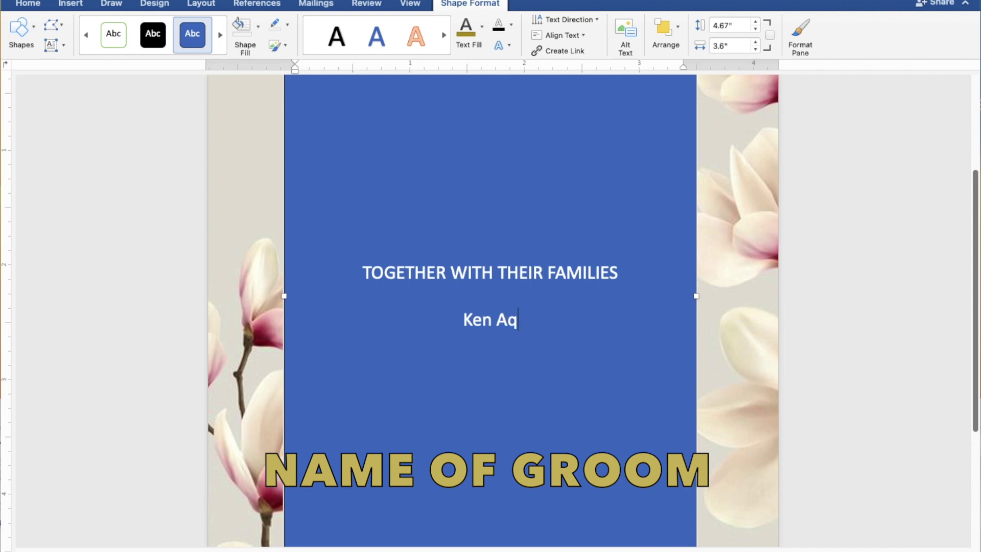
type("uino")
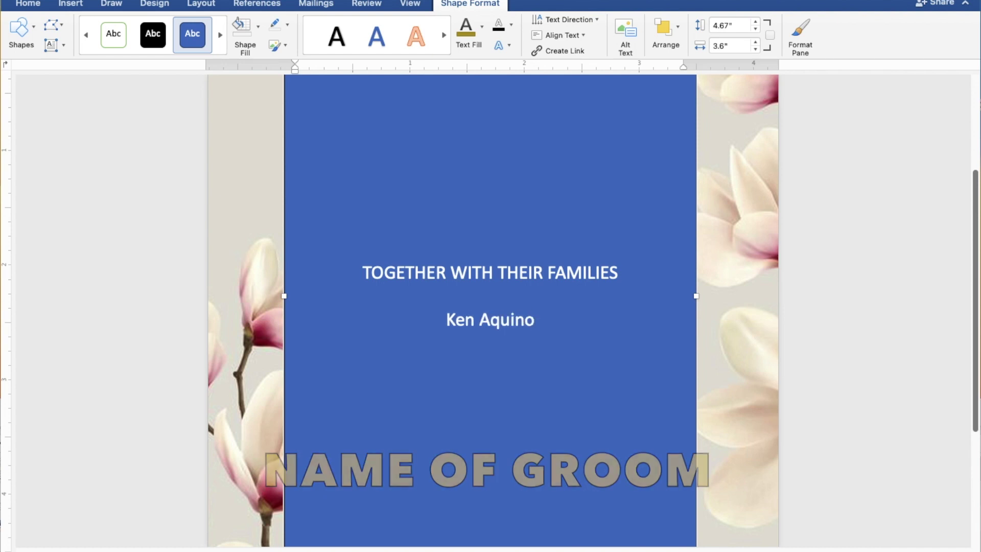
key("Return")
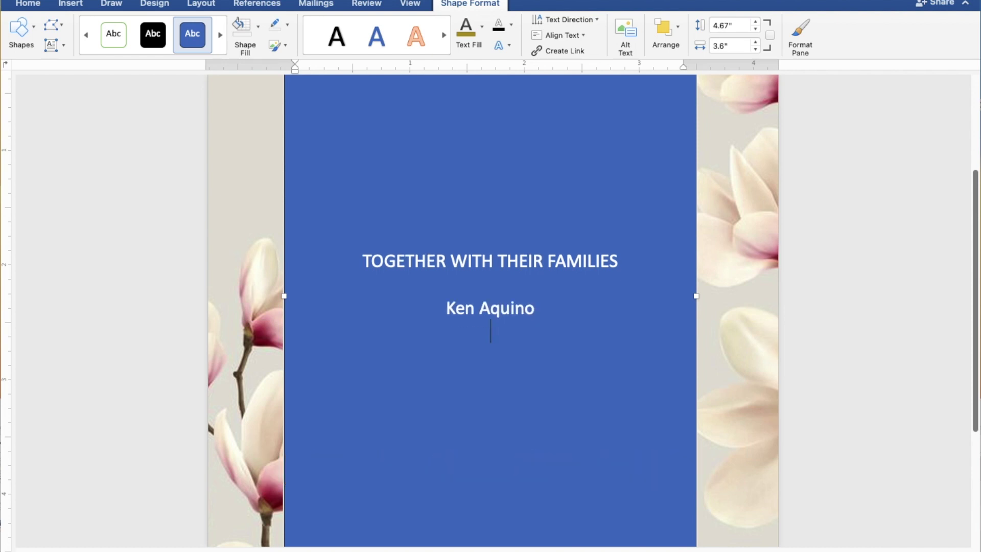
type("AND")
key("Return")
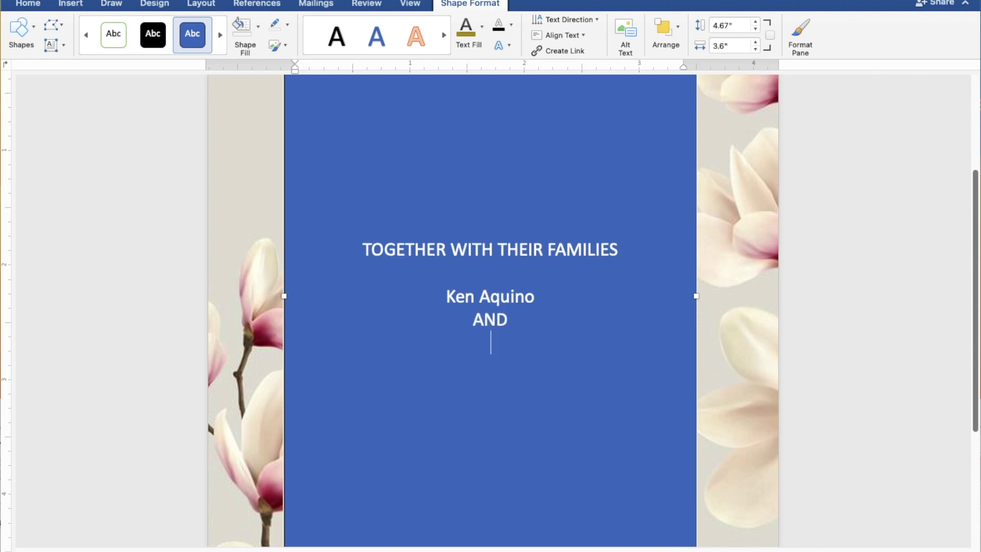
type("Cassy ")
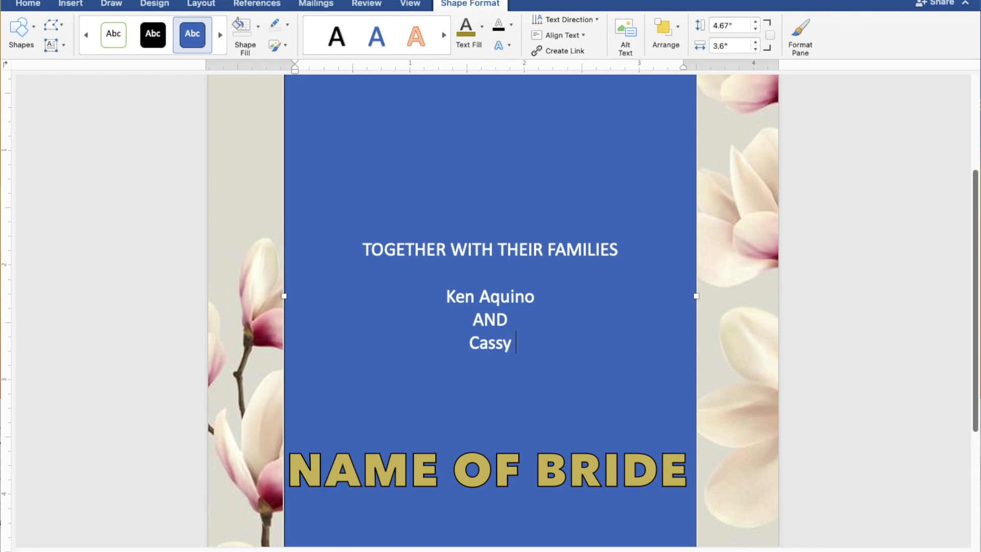
type("Sor")
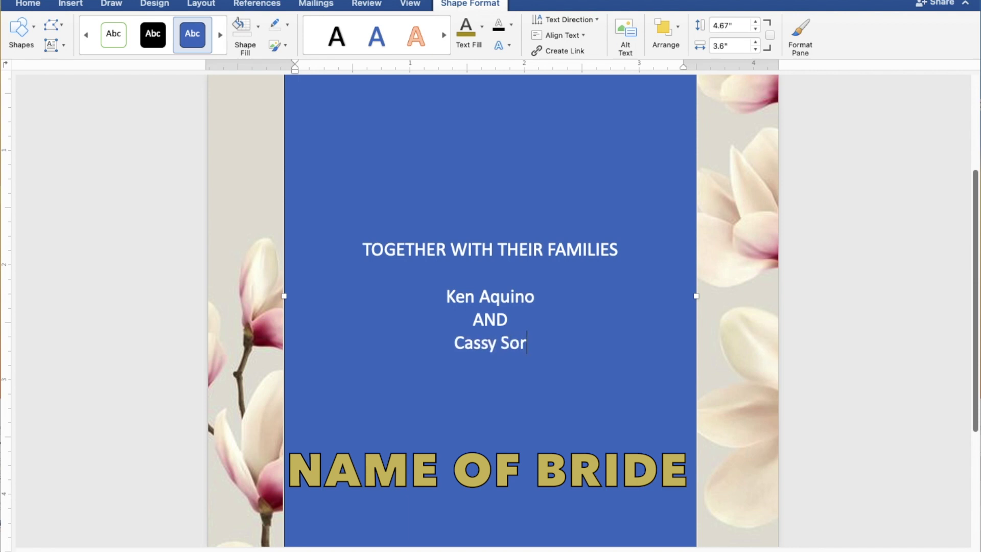
type("ian")
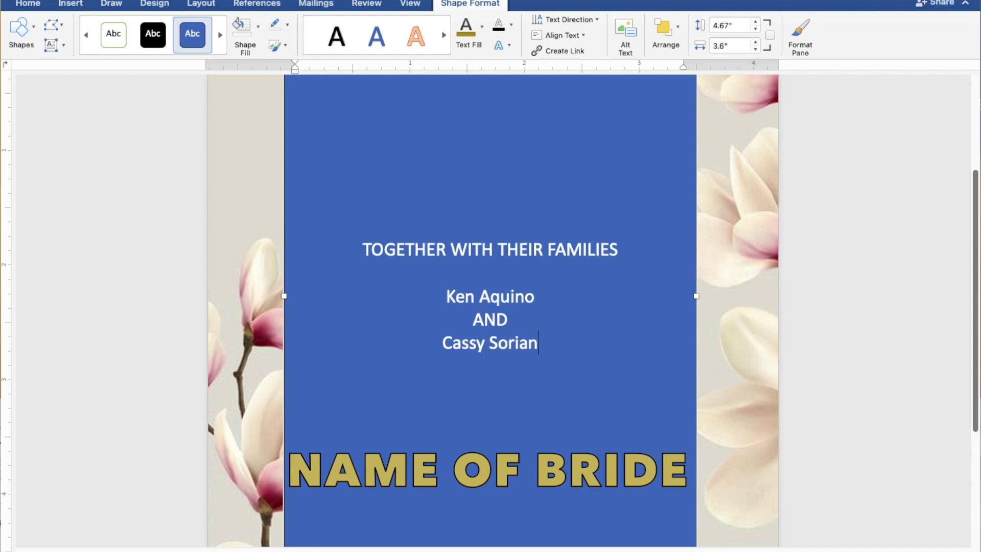
type("o")
key("Return")
key("Return")
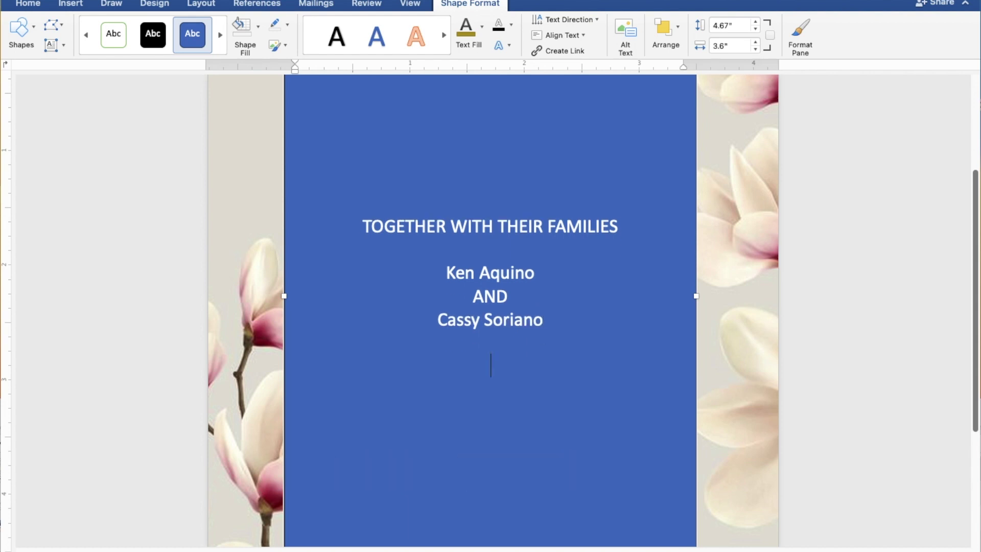
Step: Add 'REQUEST THE PLEASURE OF YOUR PRESENCE' and 'AS THEY JOYFULLY UNITE IN MARRIAGE' below
type("REQUEST THE ")
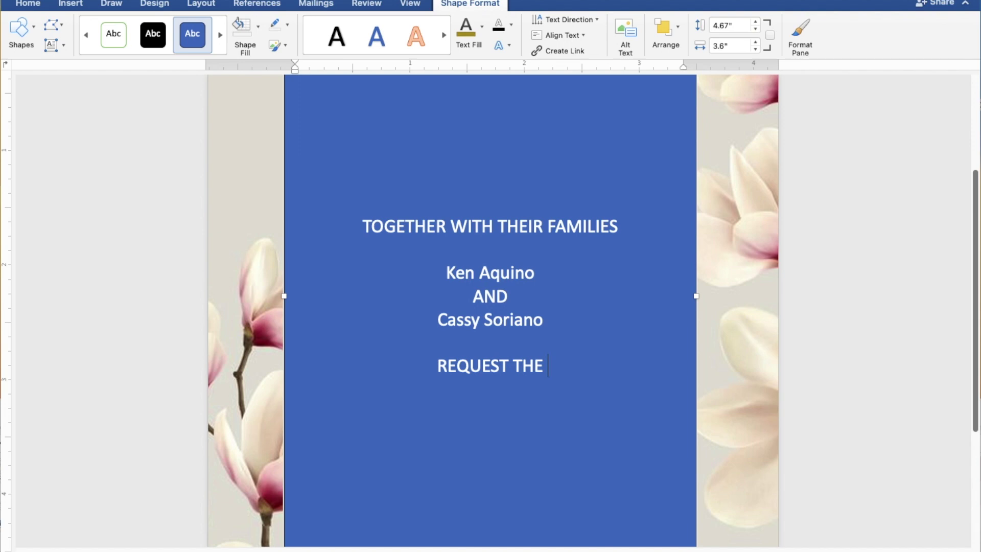
type("PLE")
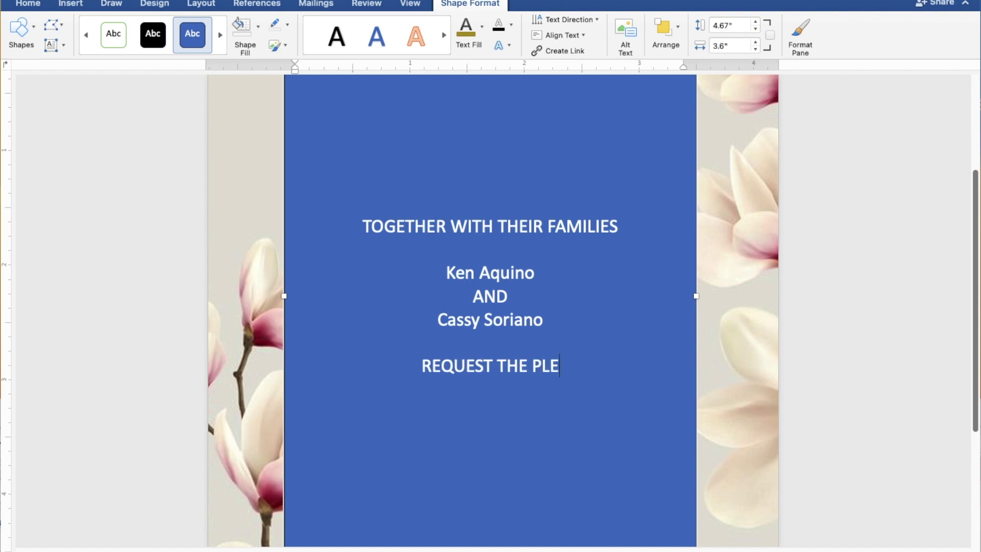
type("ASURE ")
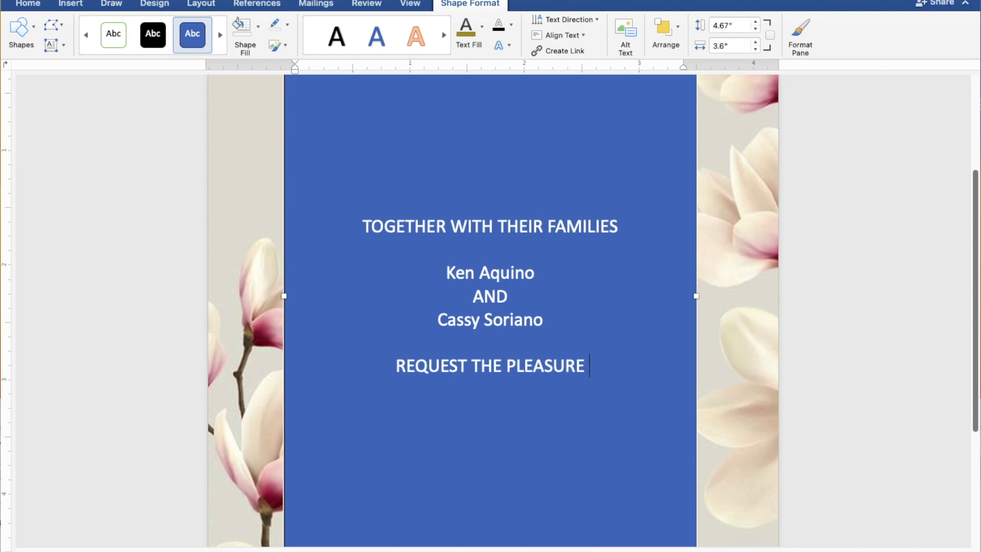
type("OF")
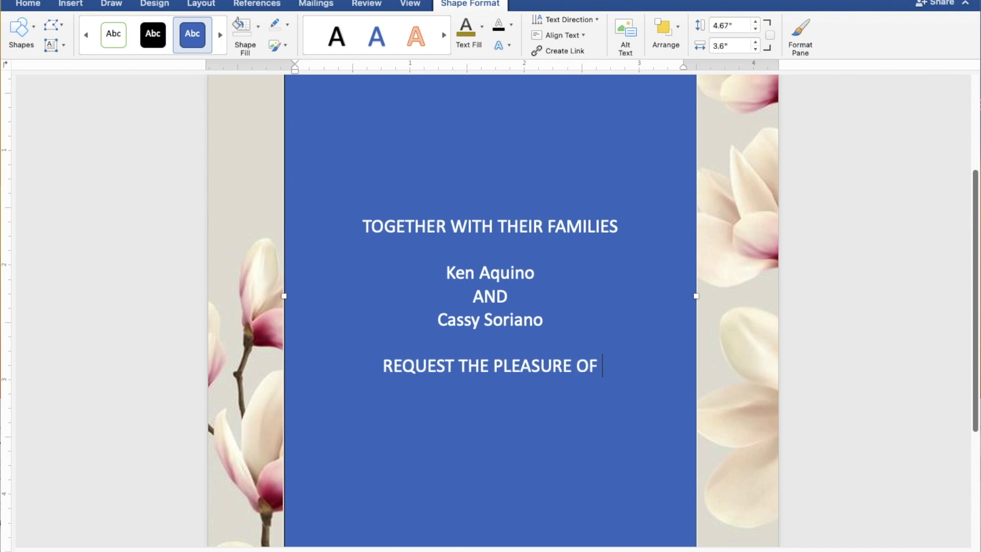
type("YOUR PRESENC")
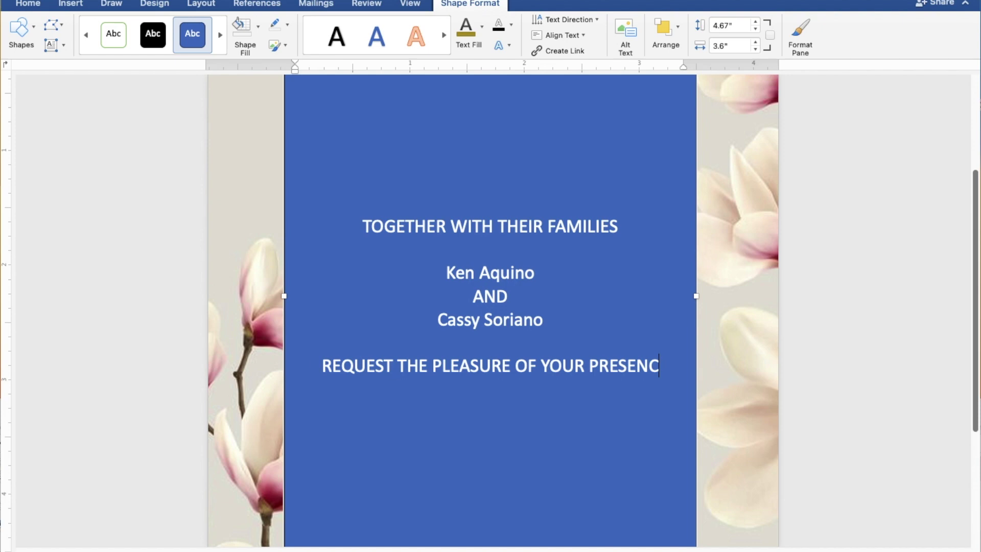
type("E")
key("Return")
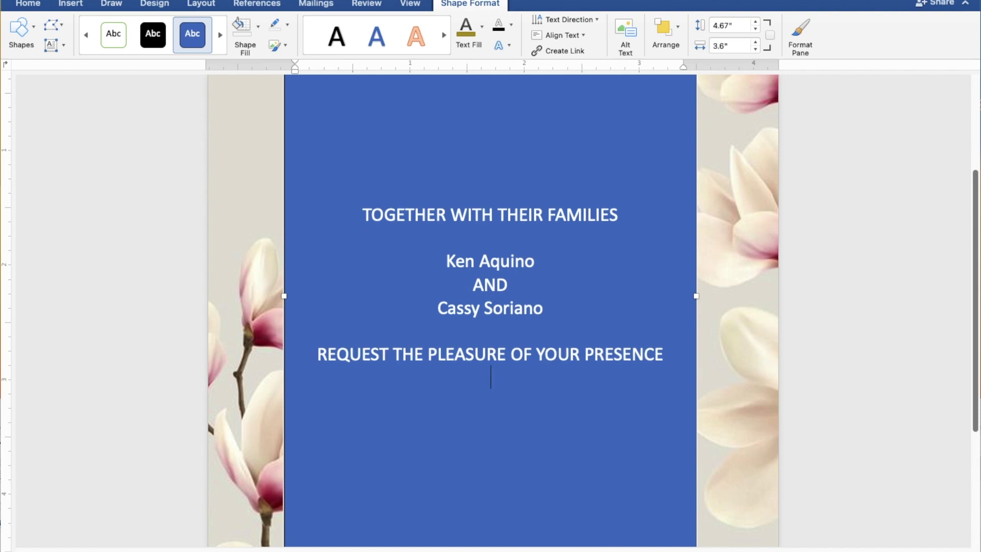
type("AS THEY")
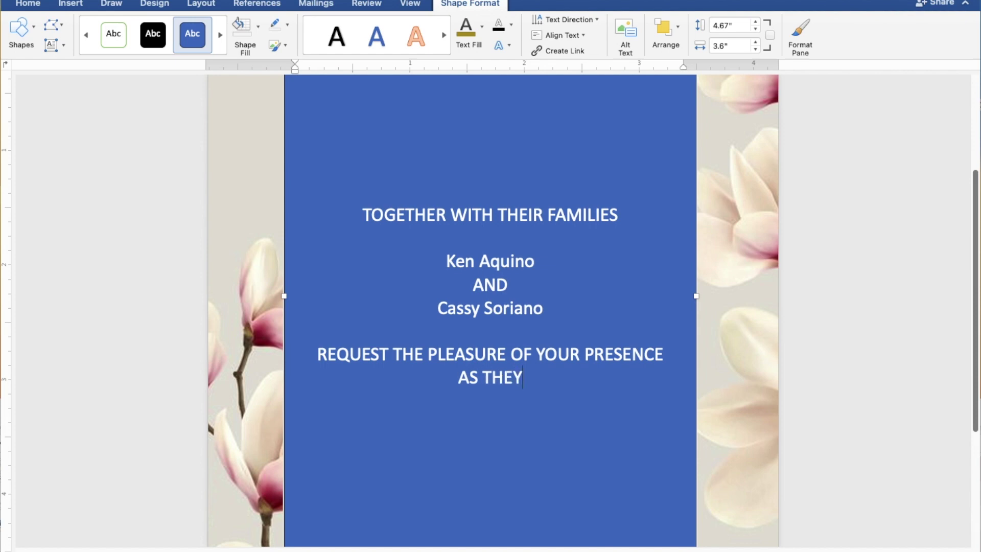
type(" JOYFULLY ")
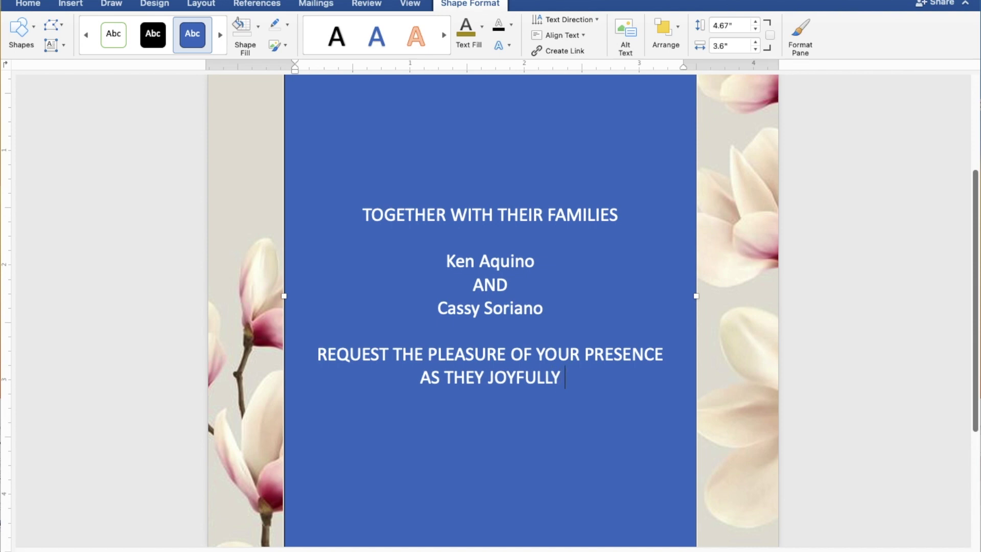
type("UNITE IN MARRIAGE")
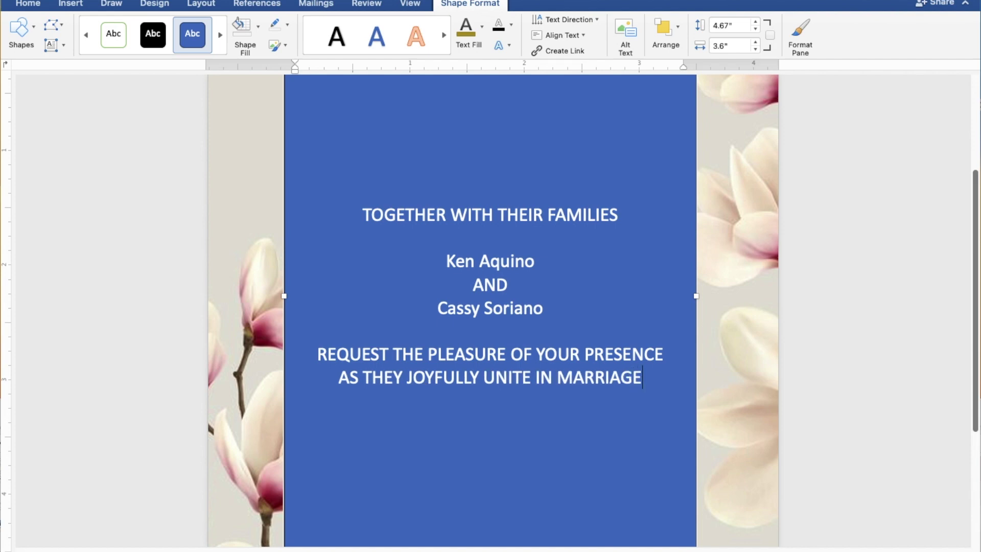
Step: Add the lines 'SUNDAY', 'AUGUST 27, 2023' and '10:00 IN THE MORNING' after a blank line
key("Return")
key("Return")
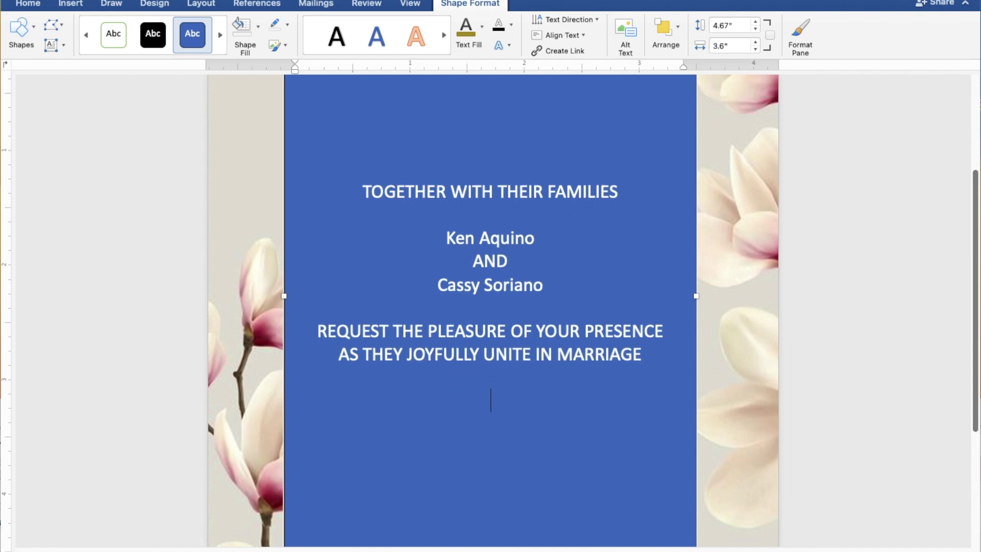
type("SUNDAY")
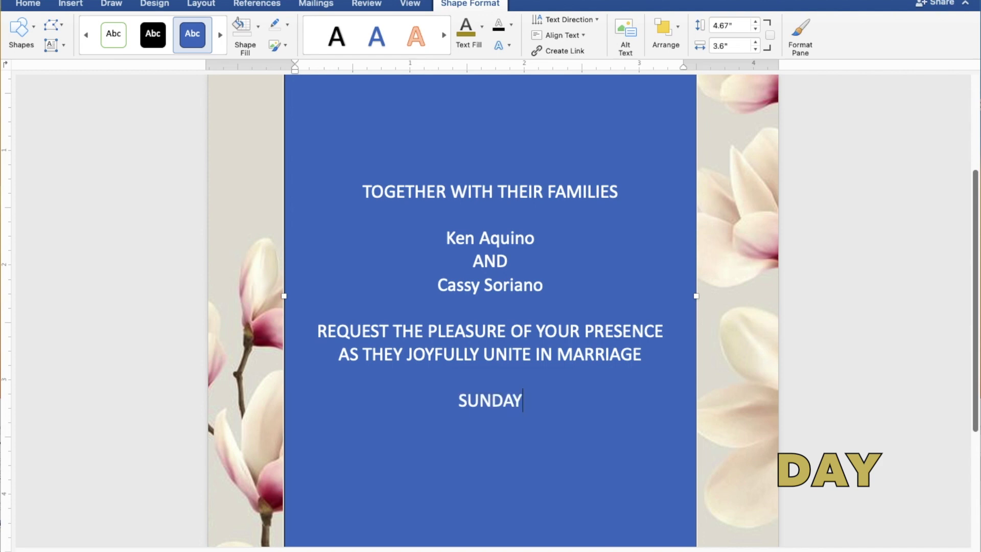
key("Return")
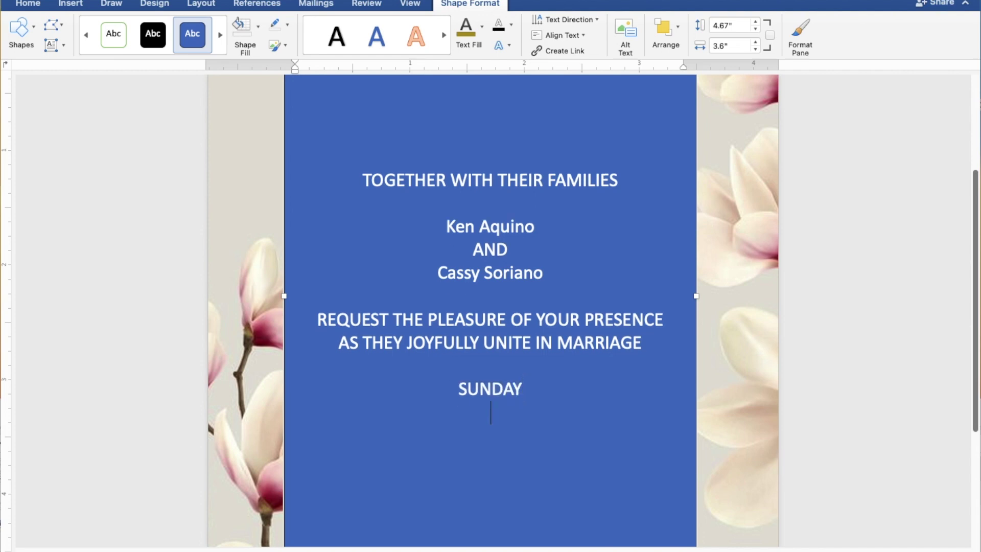
type("AUGUST 27")
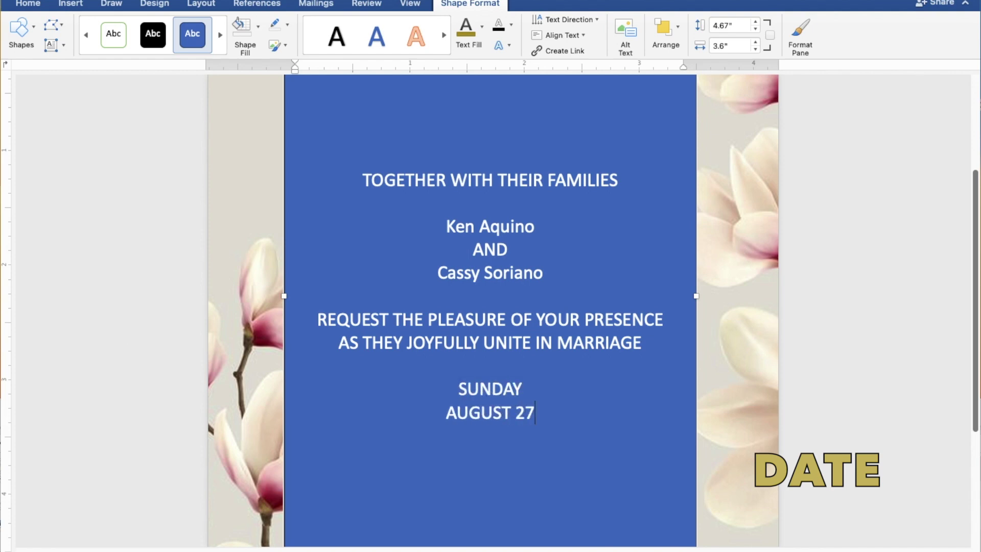
type(", 202")
type("3")
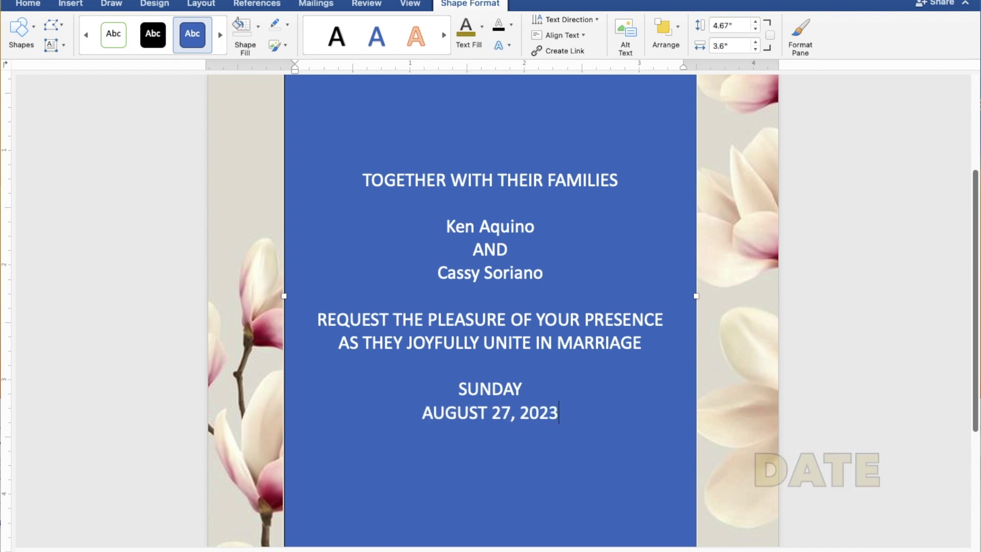
key("Return")
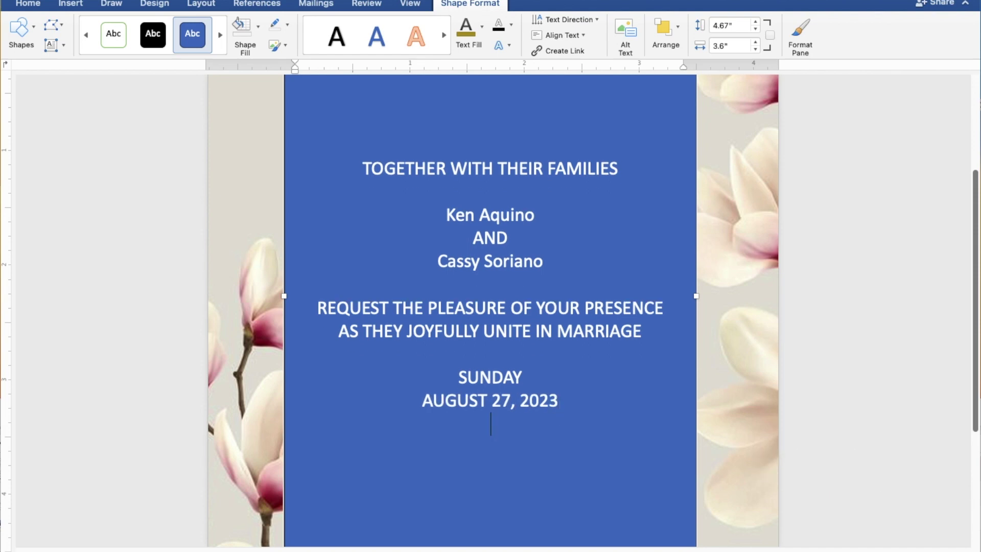
type("1")
type("0")
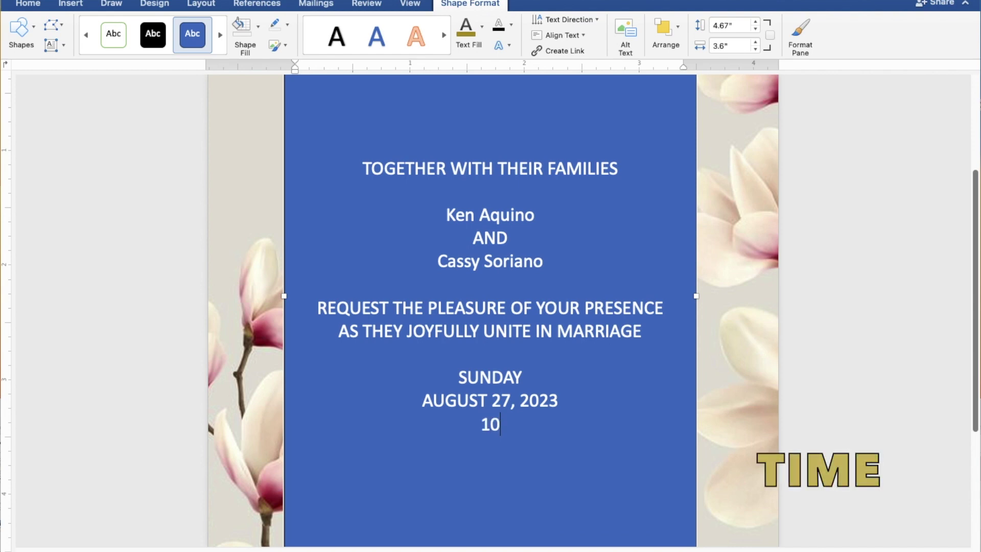
type(":00")
type(" IN T")
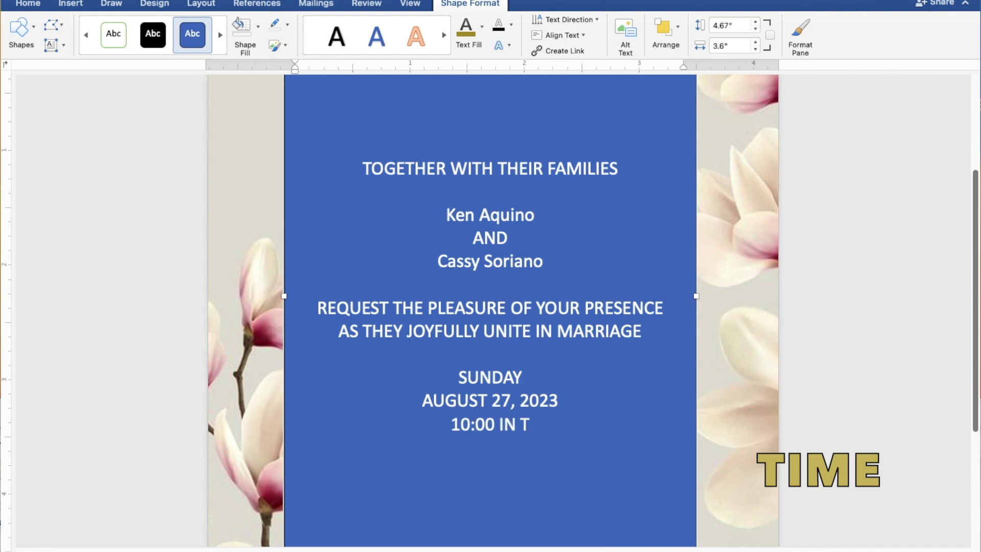
type("HE MORN")
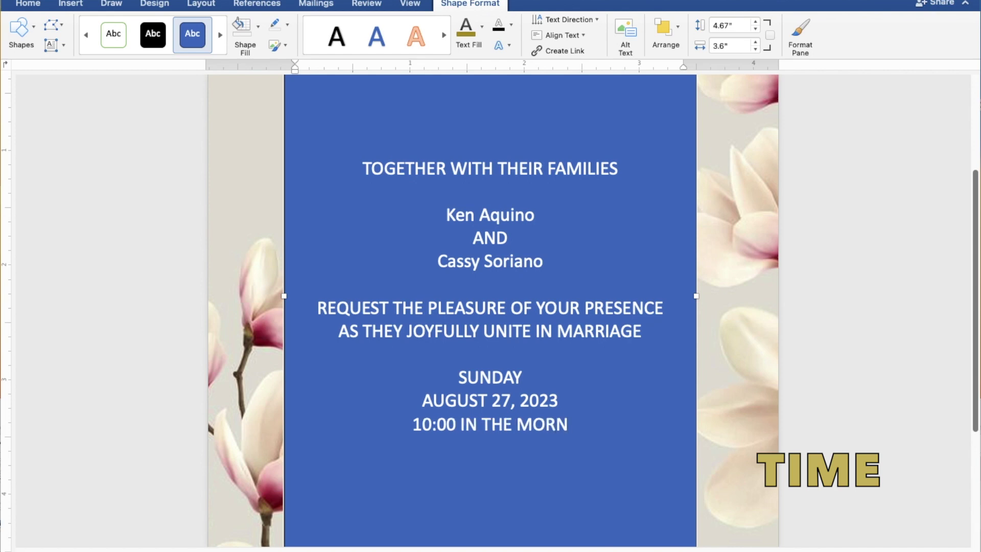
type("ING")
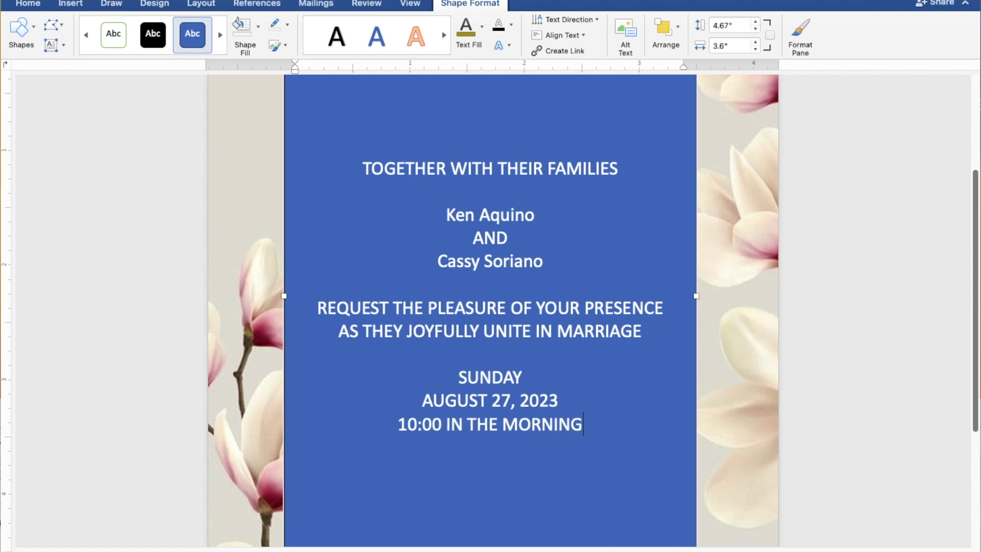
Step: Add 'ST. THOMAS AQUINAS PARISH CHURCH', 'MANGALDAN, PANGASINAN', a blank line, and 'Reception to follow'
key("Return")
type("S")
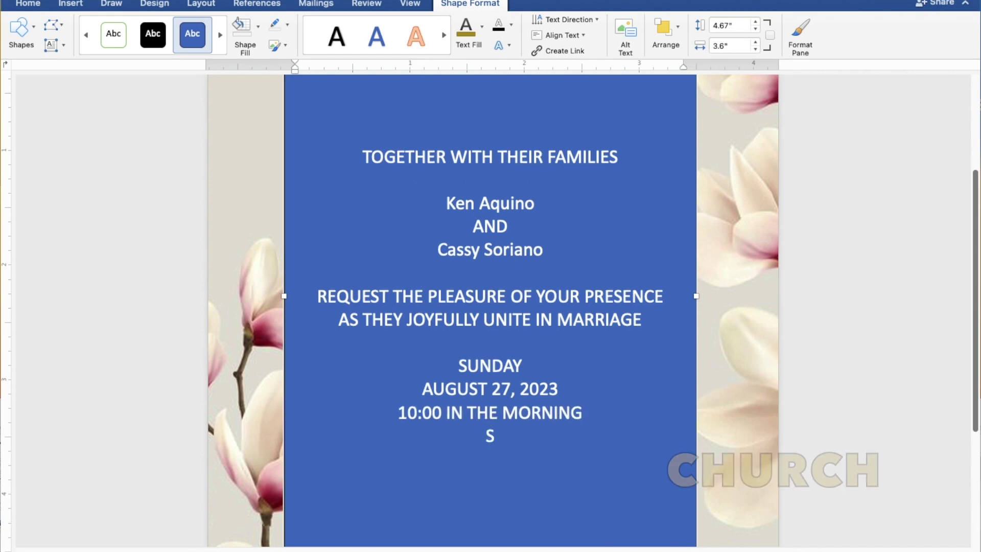
type("T. THOMAS ")
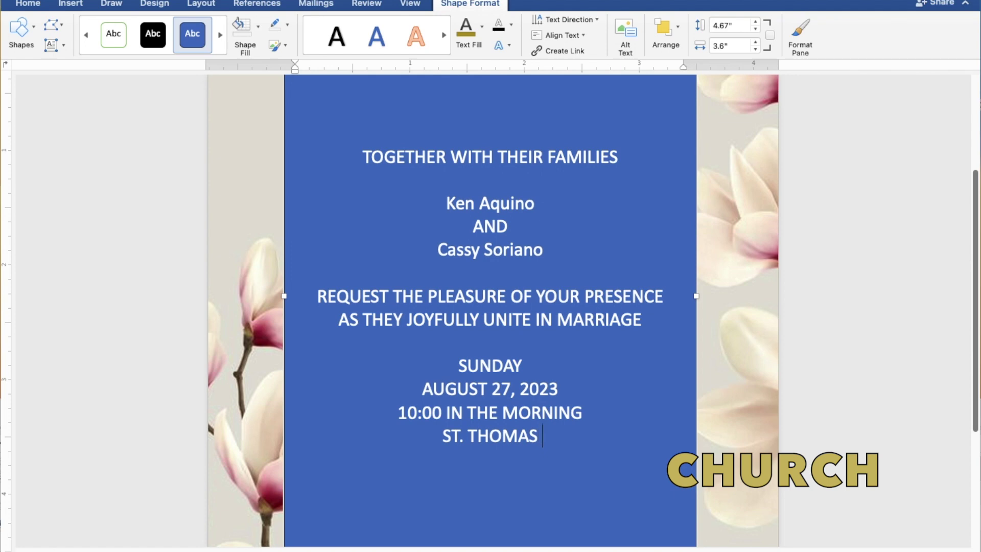
type("AQU")
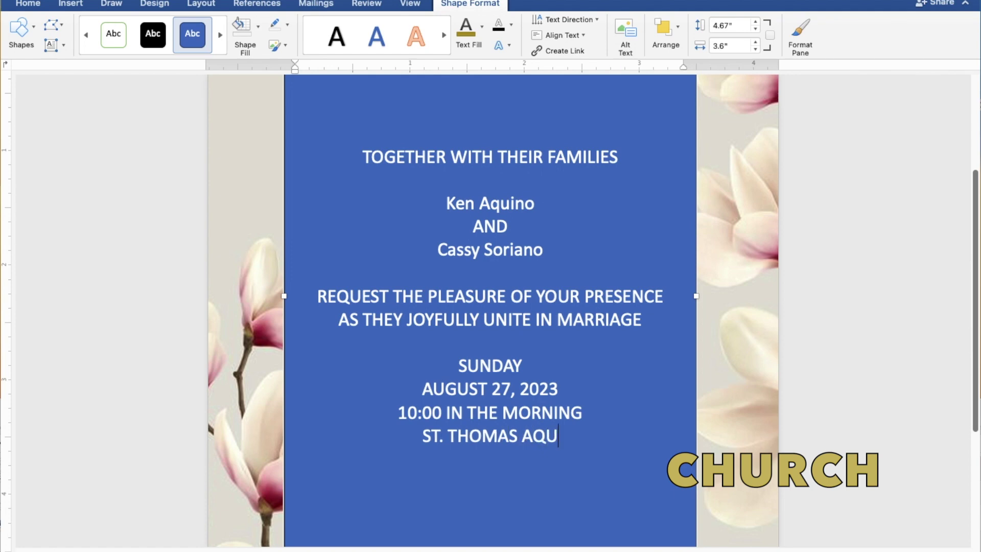
type("INAS PARISH CHURCH")
key("Return")
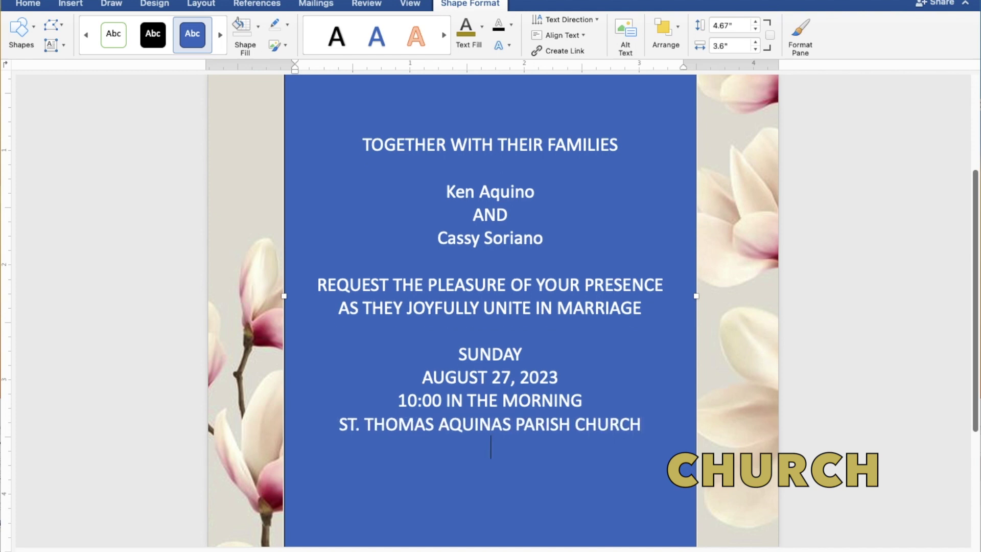
type("MANGALDAN")
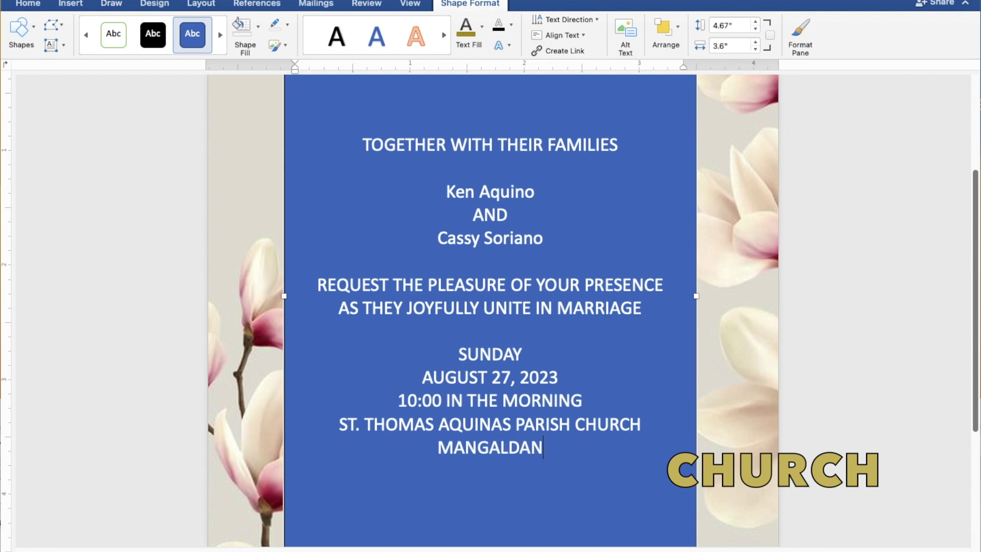
type(", PANGASINAN")
key("Return")
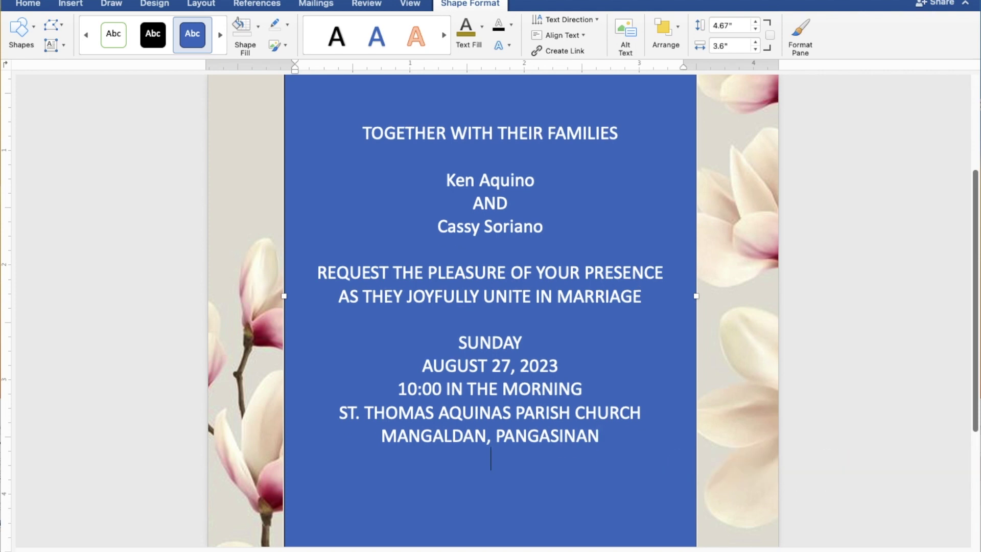
key("Return")
type("Reception to follow")
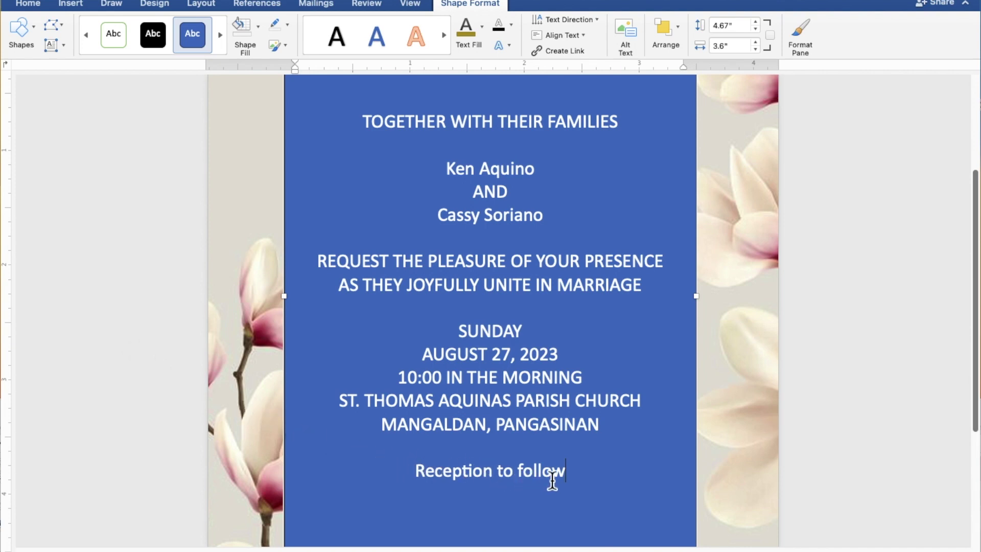
Step: Select all the invitation text and give the text box No Fill and No Outline
mouse_move(574, 478)
left_mouse_down()
mouse_move(511, 479)
mouse_move(461, 446)
mouse_move(402, 244)
mouse_move(356, 135)
mouse_move(363, 146)
left_mouse_up()
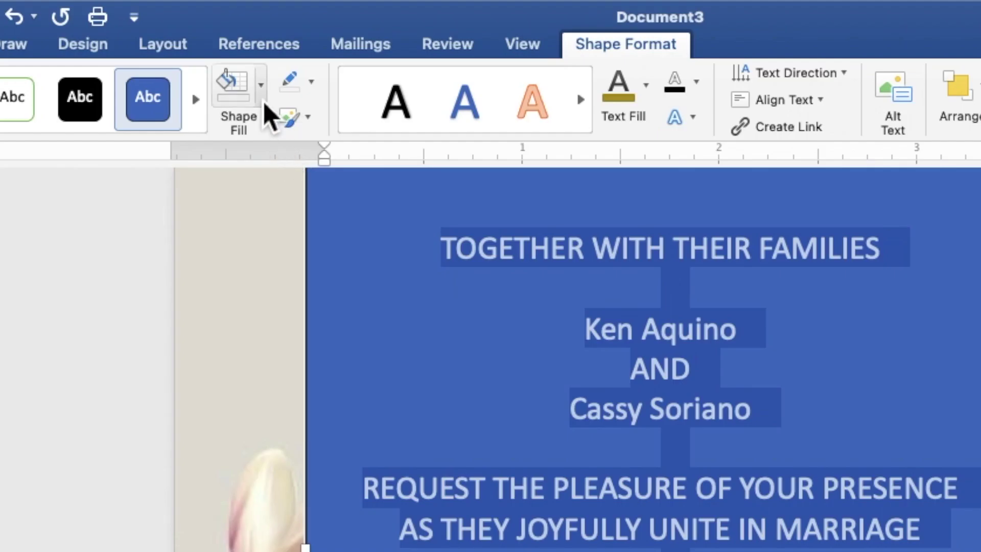
left_click(263, 102)
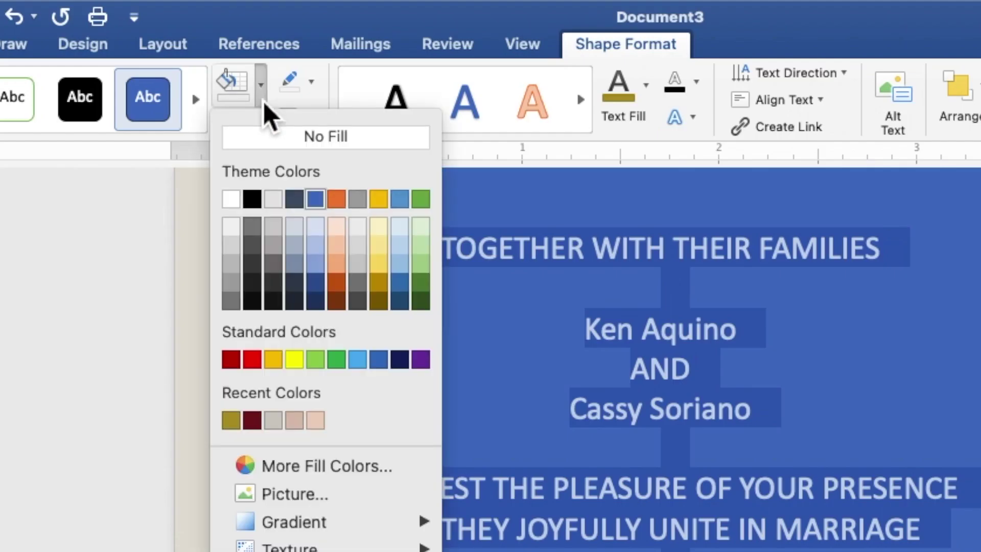
left_click(271, 137)
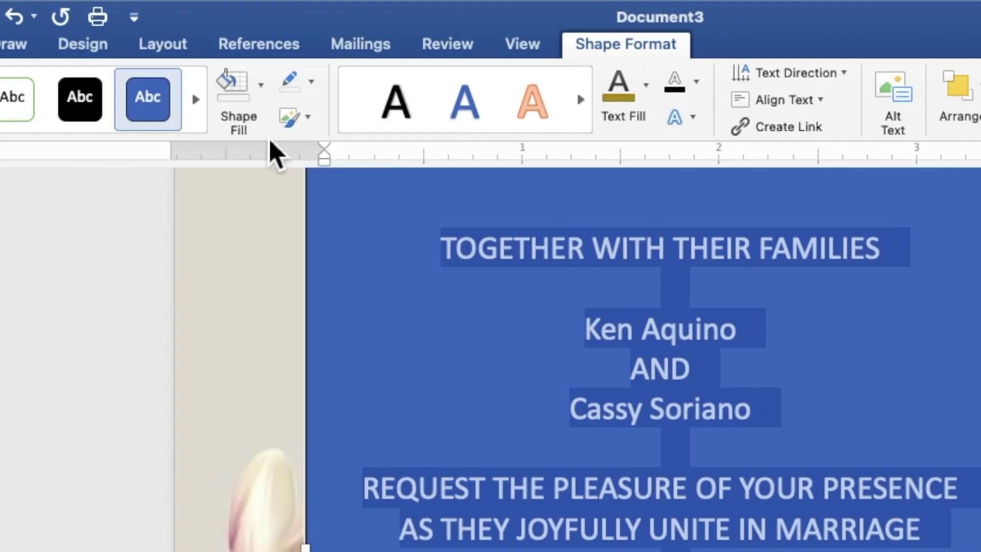
left_click(311, 83)
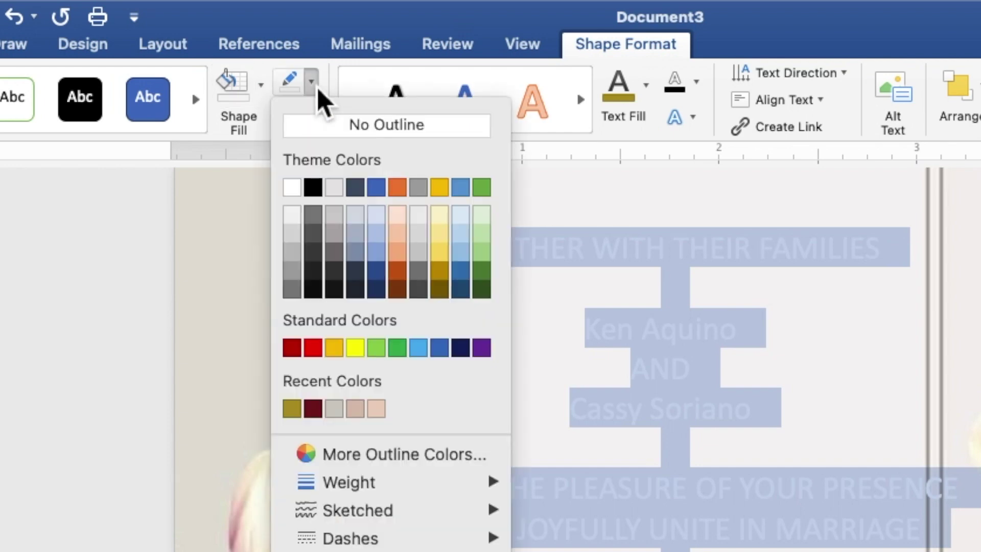
left_click(315, 137)
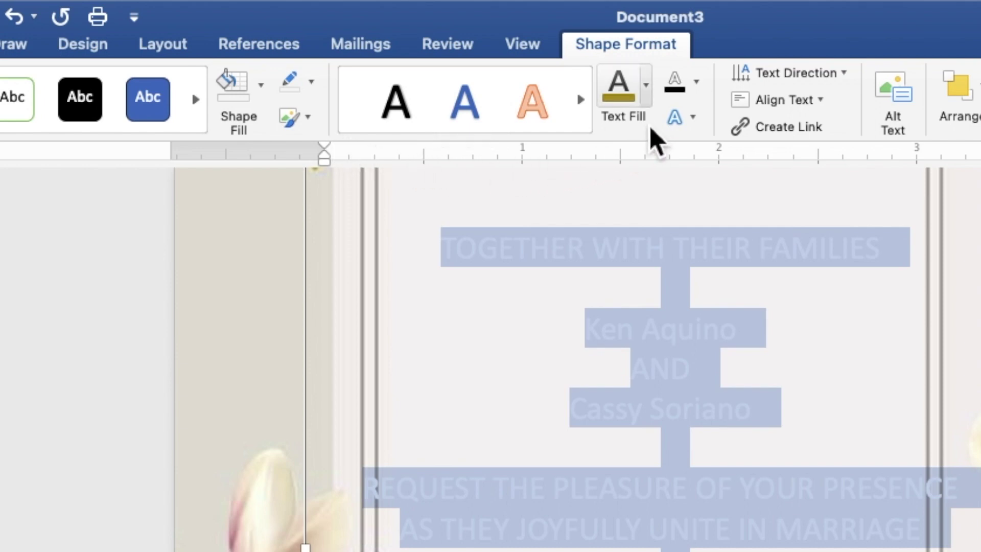
Step: Colour all the invitation text dark red
left_click(647, 95)
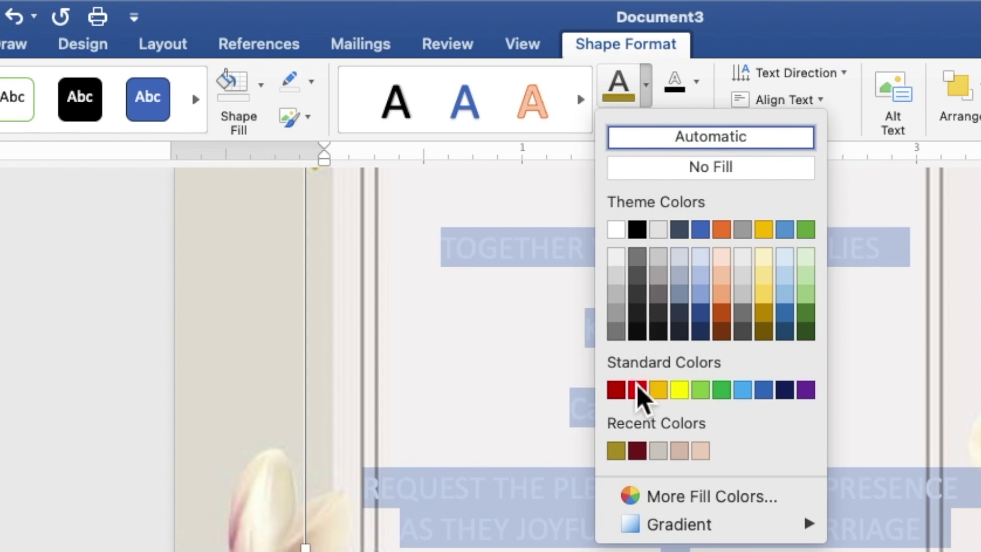
left_click(638, 452)
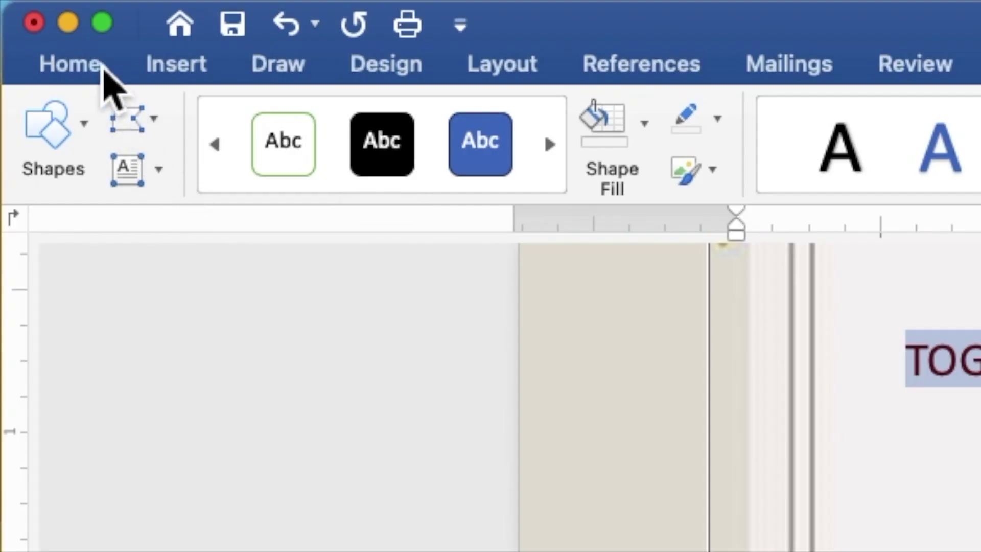
left_click(102, 66)
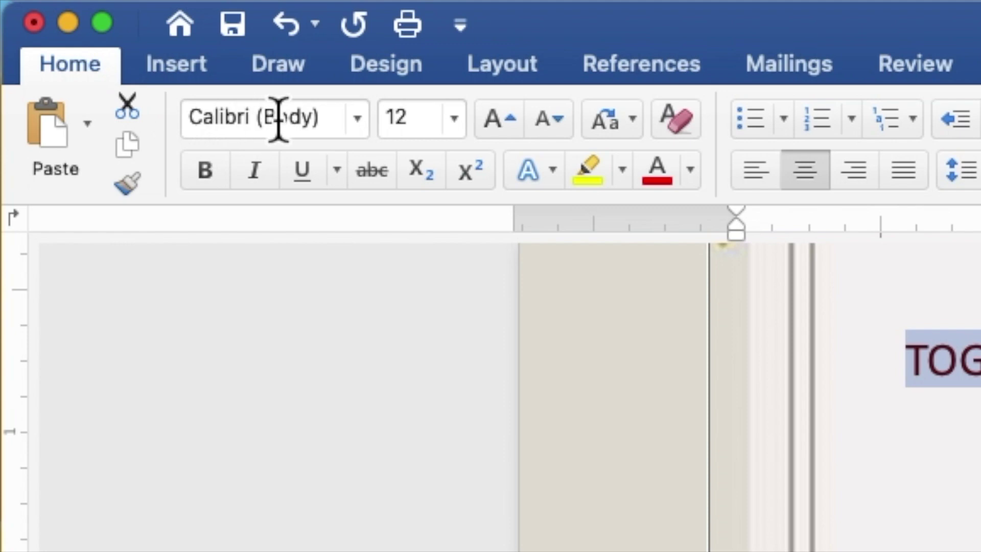
Step: Change the invitation text to Times New Roman, size 9 instead of 12
left_click(360, 131)
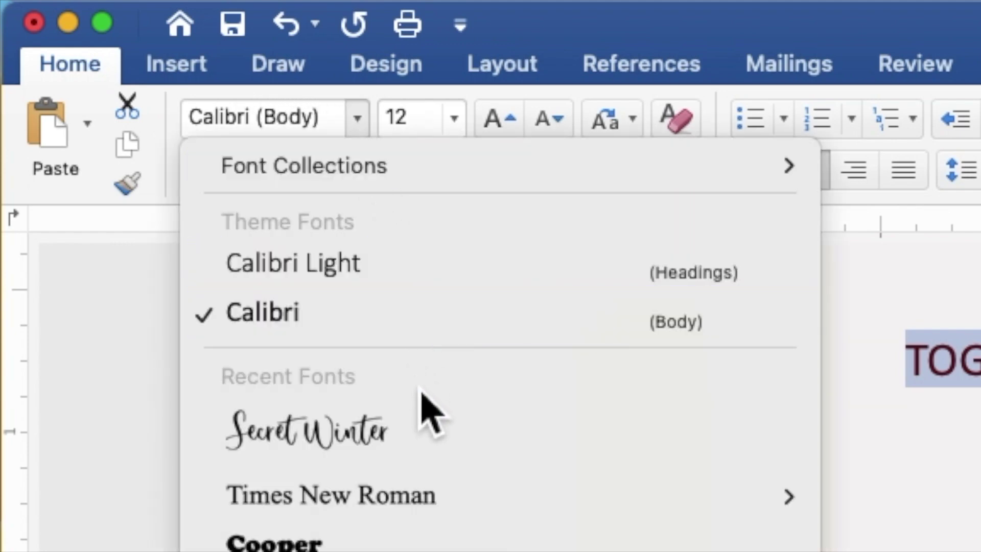
left_click(428, 498)
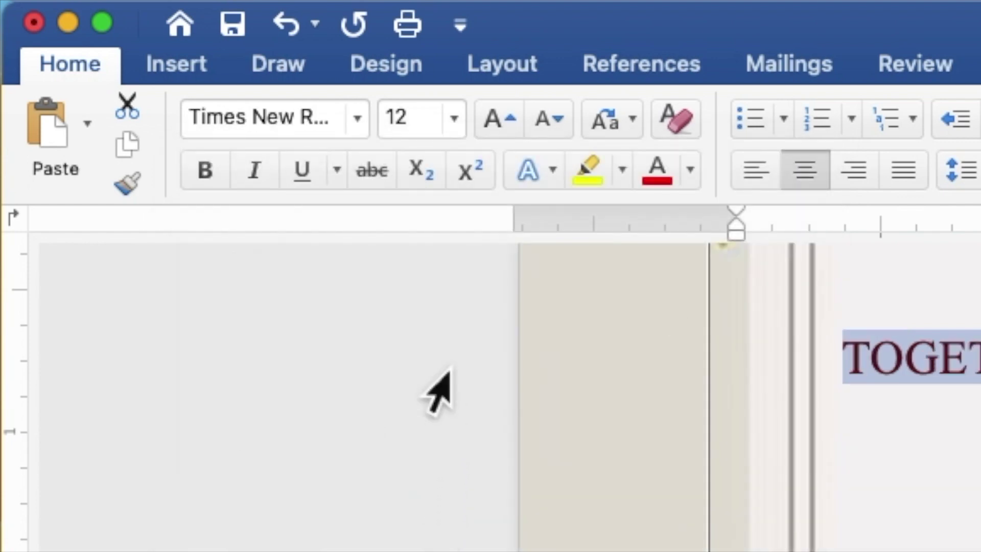
left_click(411, 128)
left_click_drag(411, 128, 385, 124)
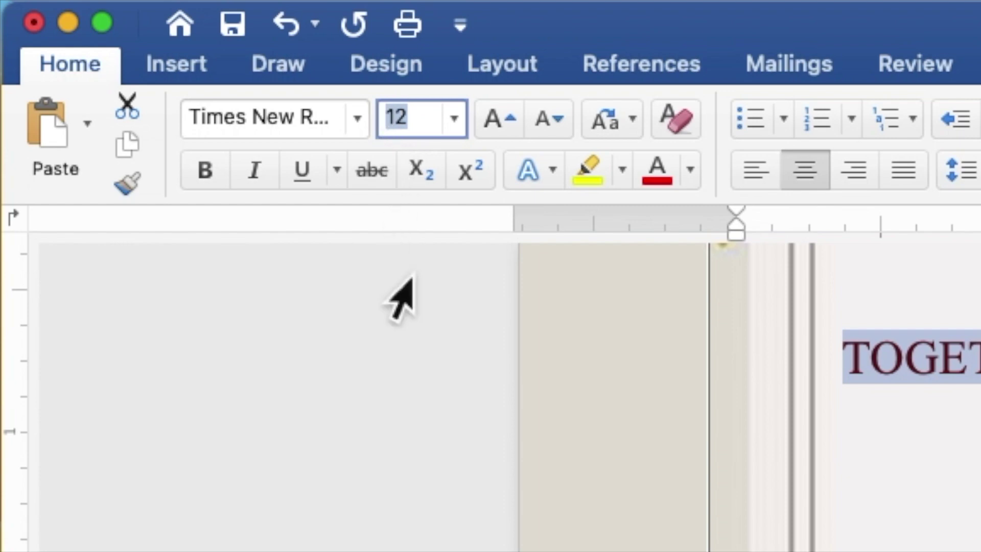
type("9")
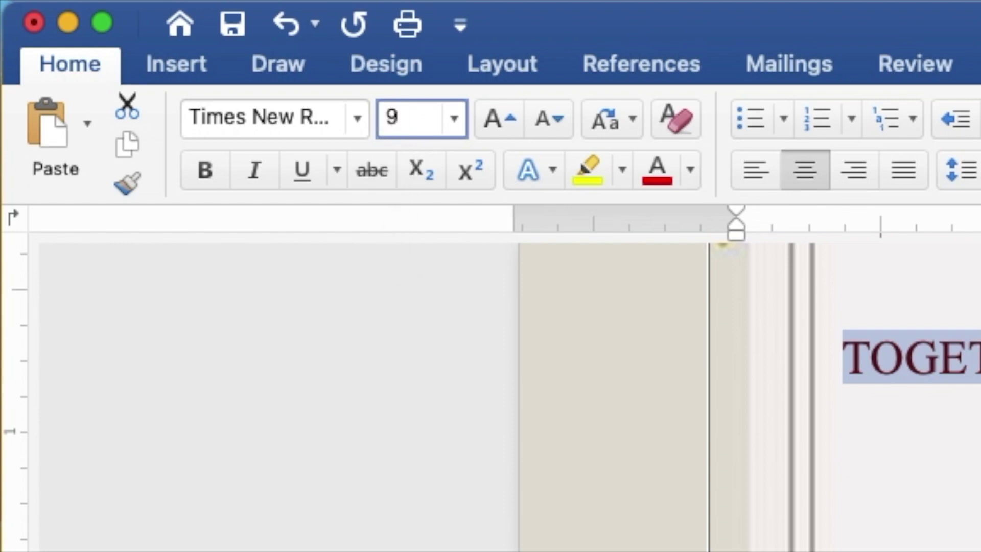
key("Return")
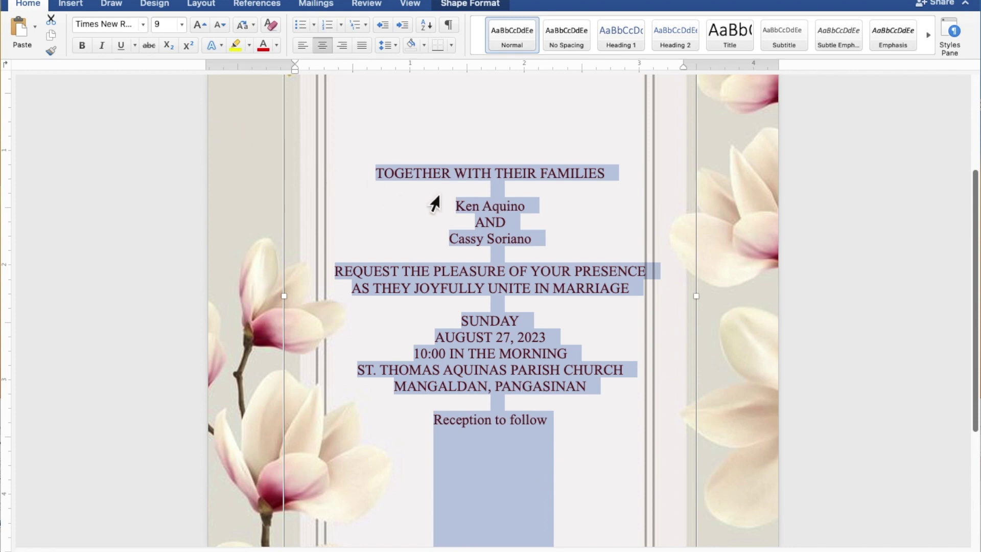
Step: Select the groom's name, the bride's name, and the 'Reception to follow' line together
left_click(537, 212)
left_click_drag(536, 211, 465, 215)
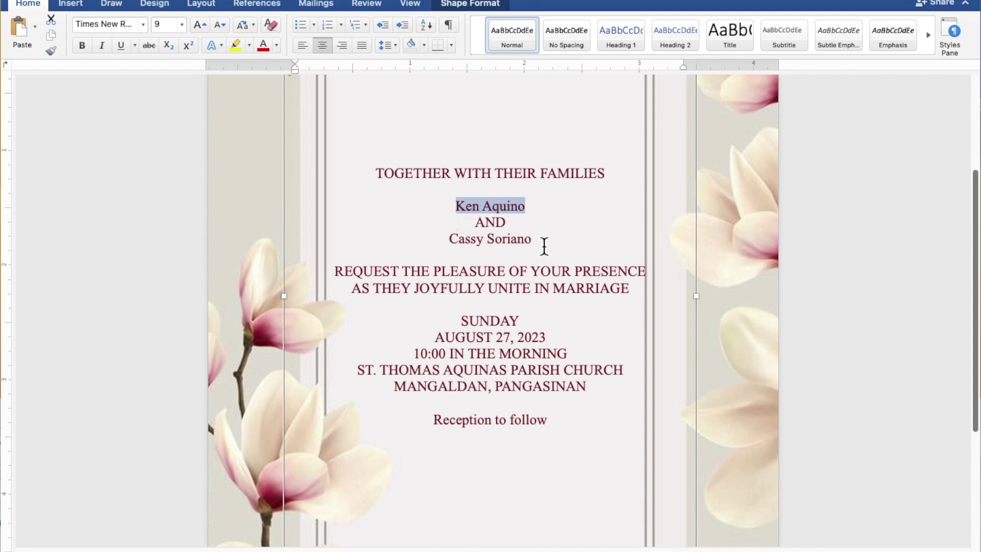
left_click_drag(545, 246, 465, 248)
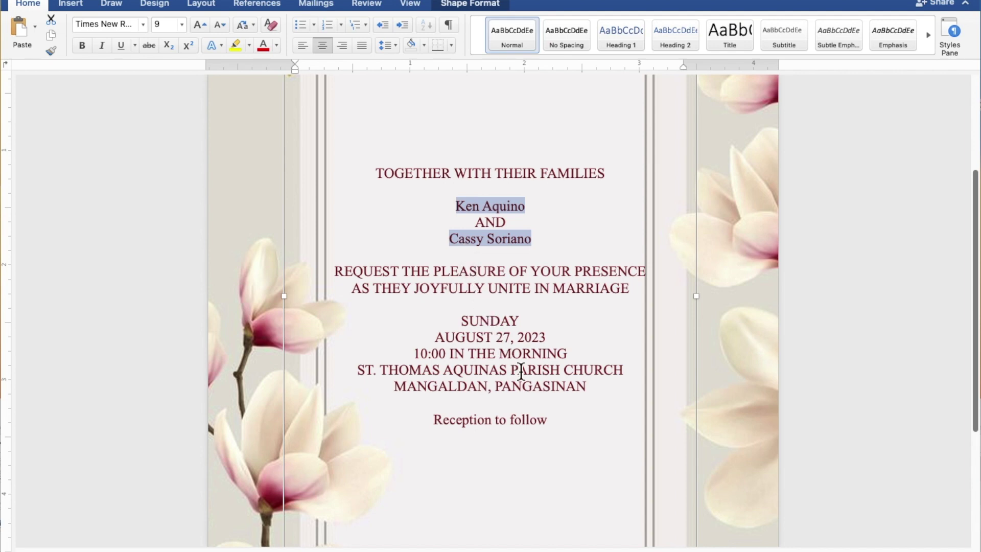
left_click_drag(553, 423, 452, 426)
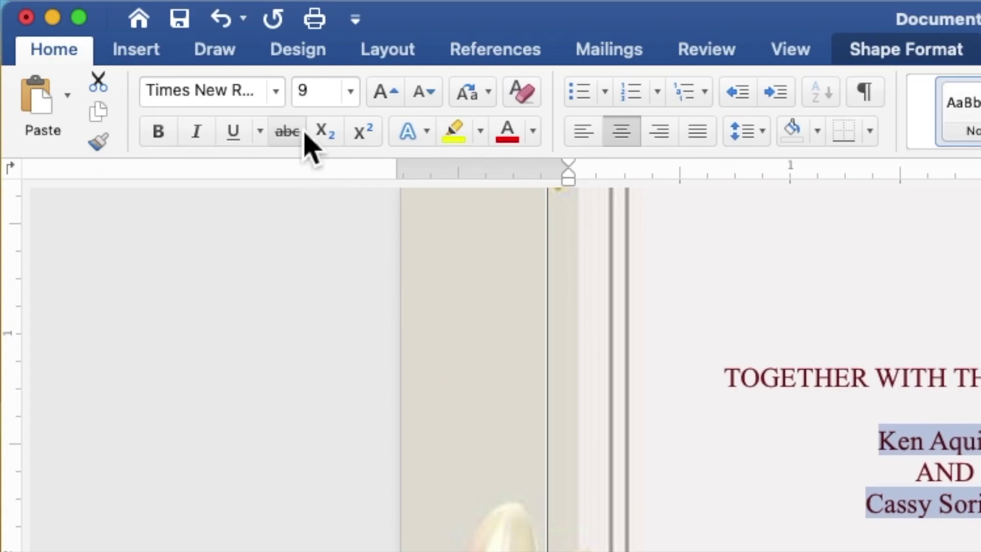
Step: Set the selected names in the Secret Winter script font at size 15
left_click(277, 95)
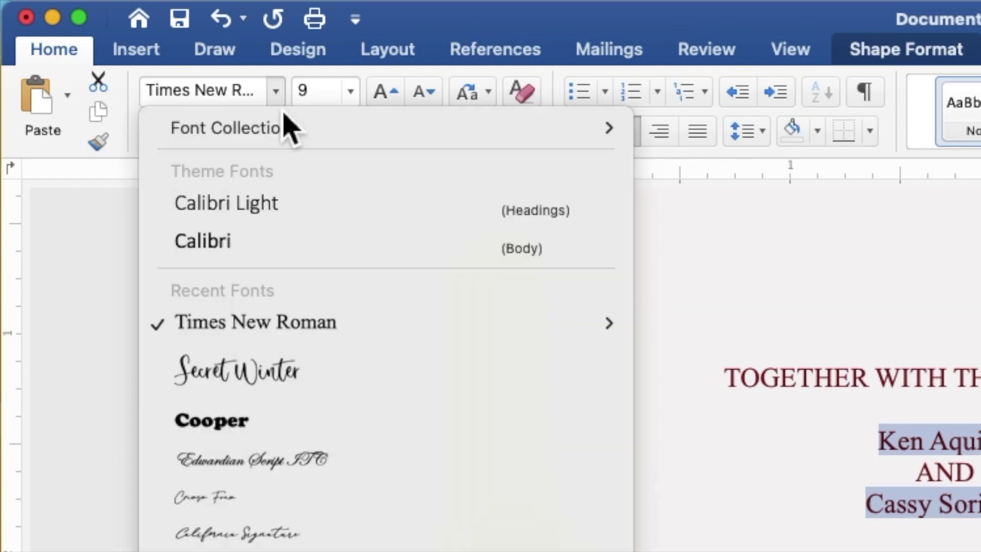
left_click(321, 370)
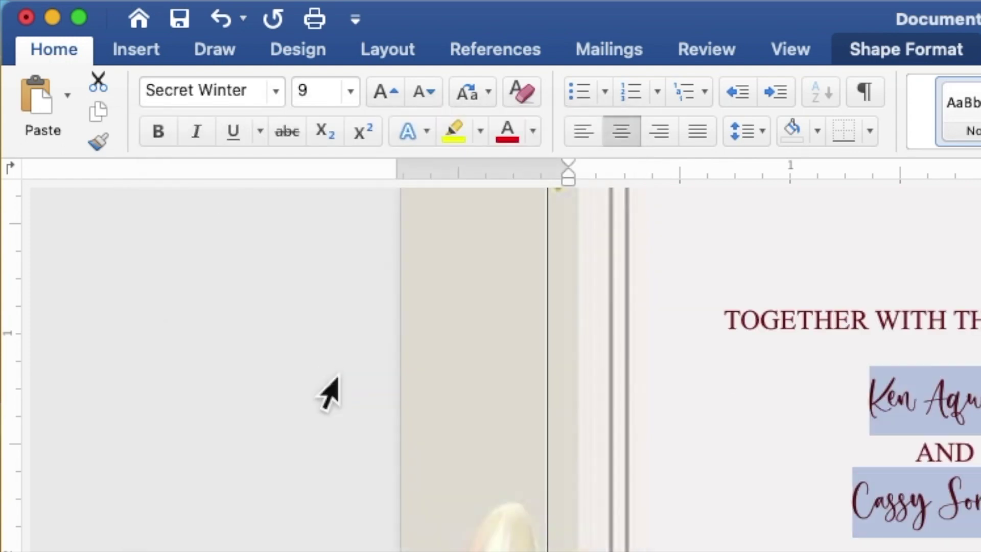
left_click(306, 100)
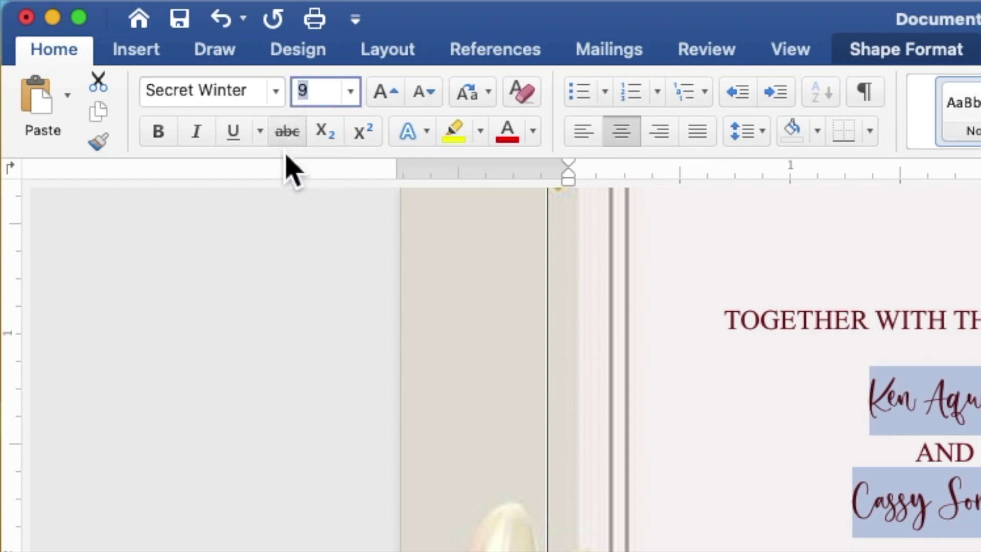
type("1")
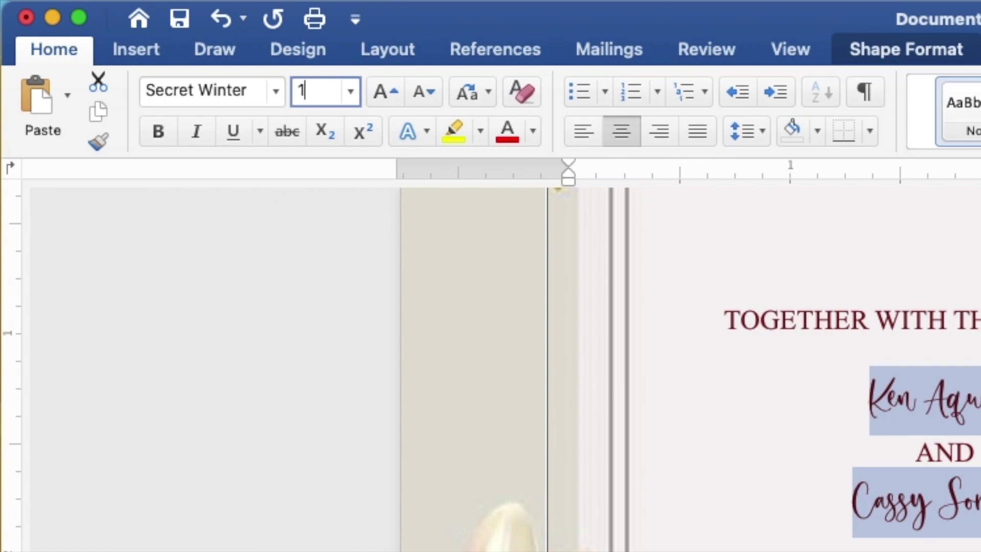
type("5")
key("Return")
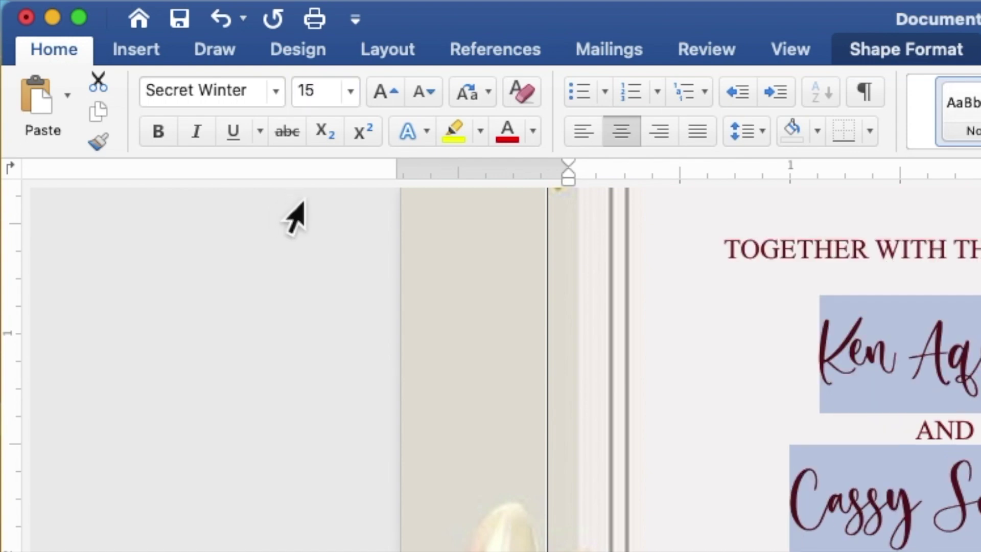
left_click(533, 131)
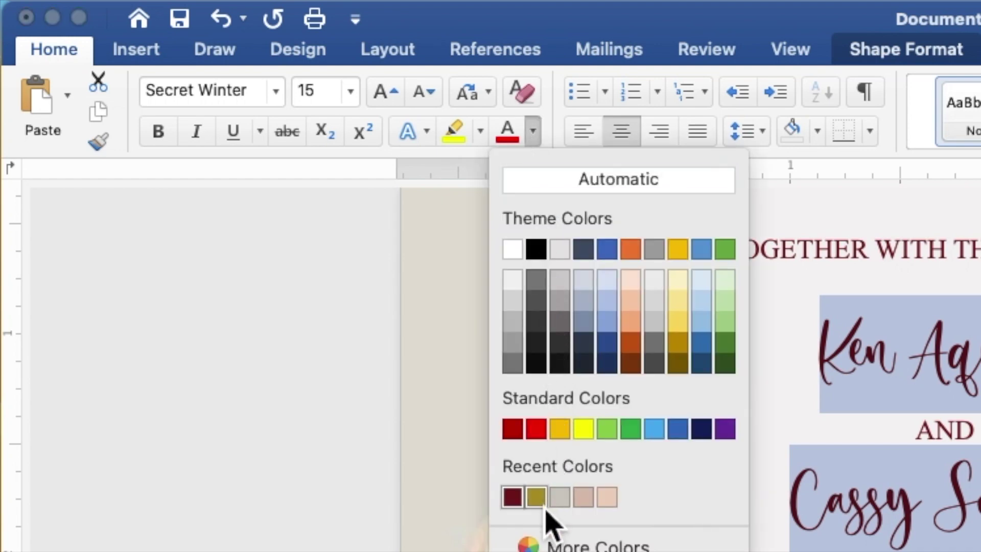
Step: Colour the selected couple's names gold, then reselect both names
left_click(543, 505)
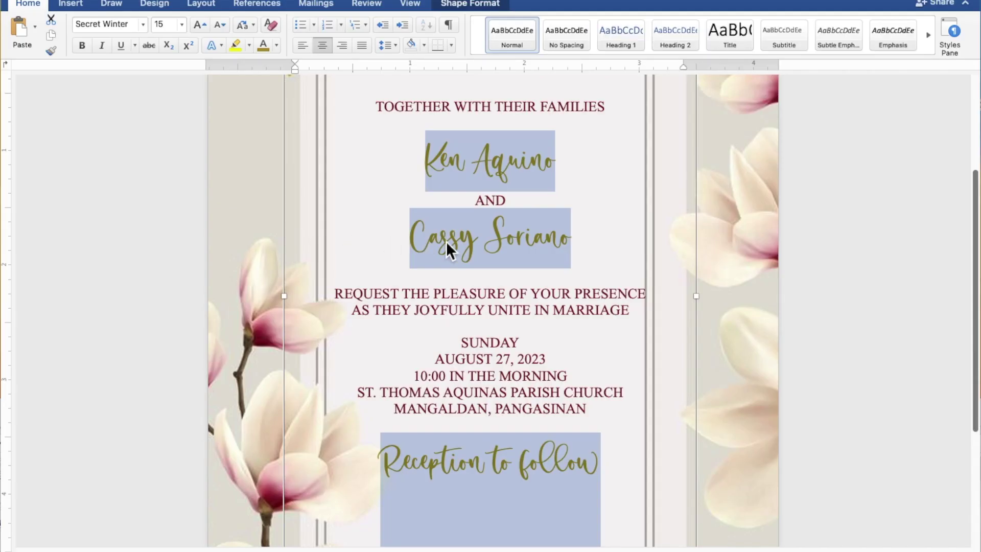
left_click(581, 244)
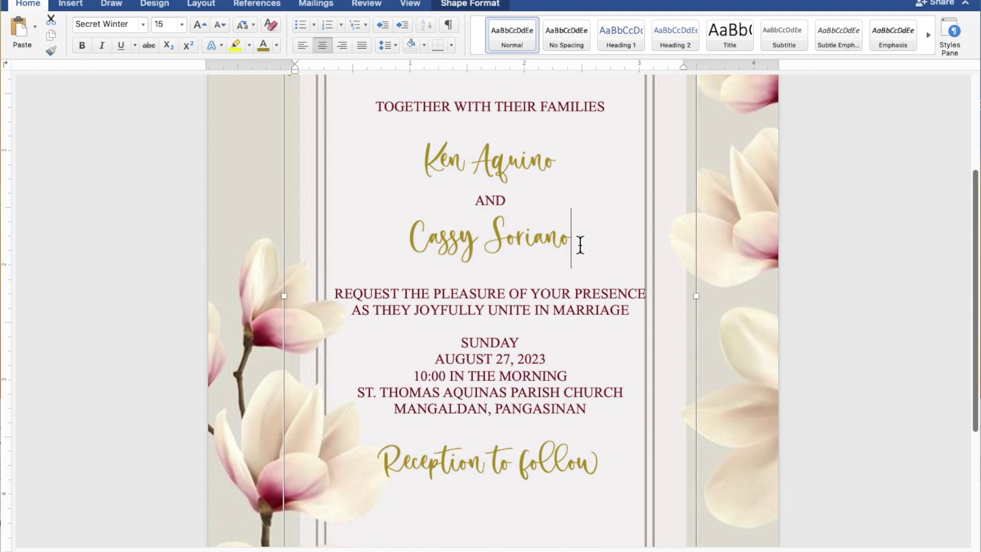
left_click_drag(583, 245, 458, 241)
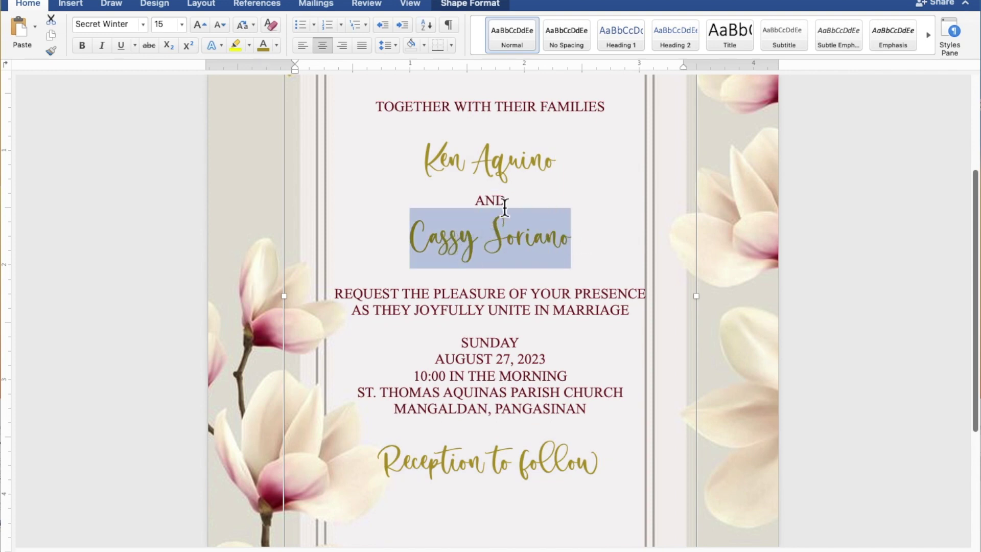
left_click_drag(563, 169, 442, 175)
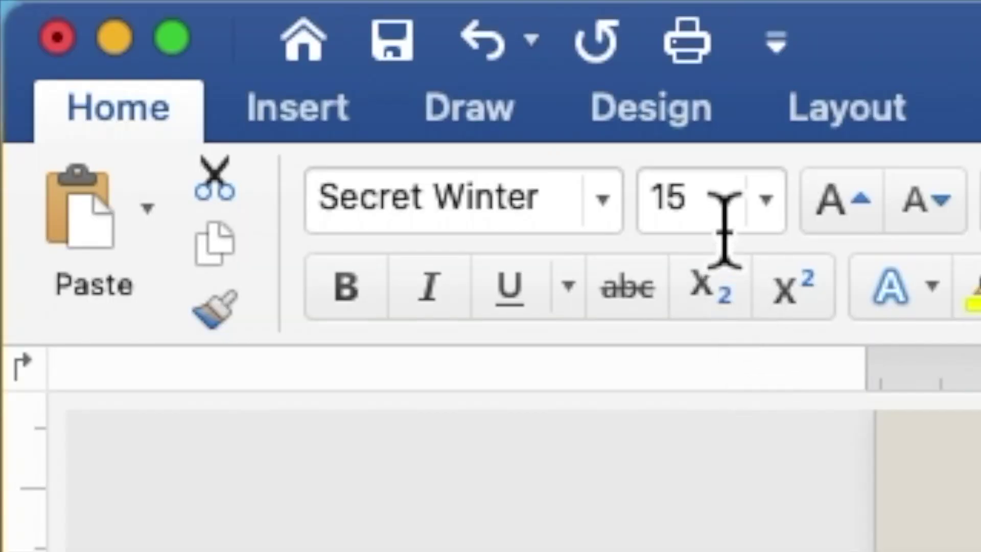
left_click(167, 27)
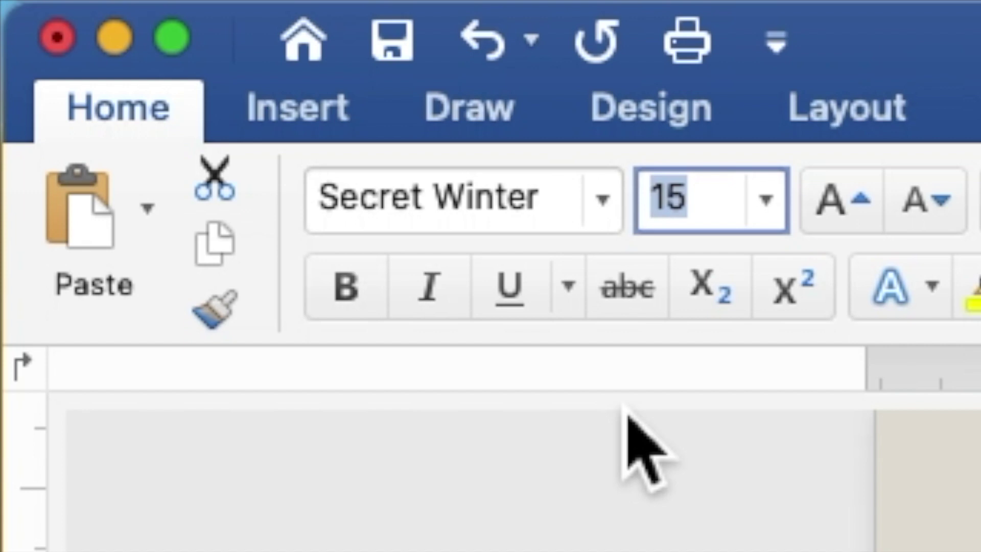
Step: Set both gold script names to font size 25
type("25")
key("Return")
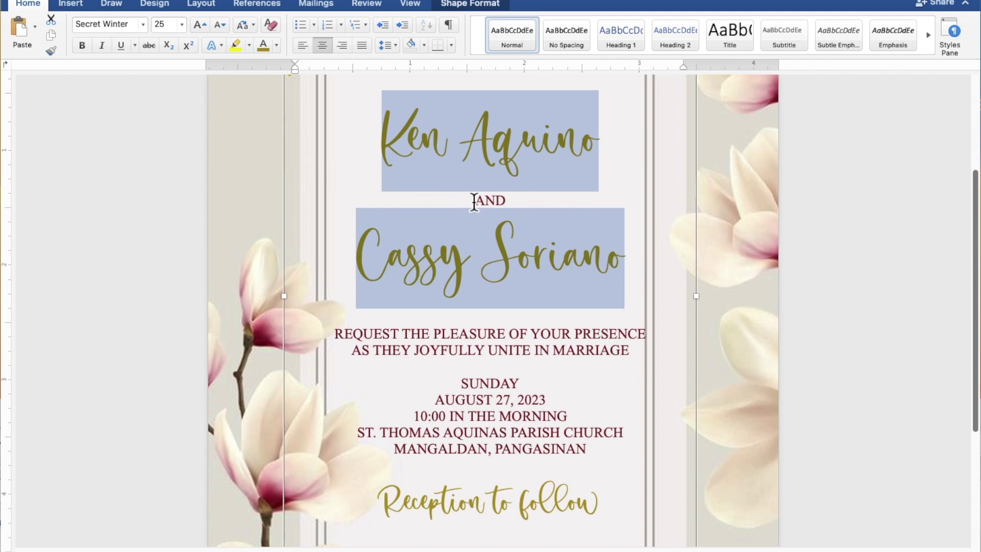
scroll(474, 201, "down", 5)
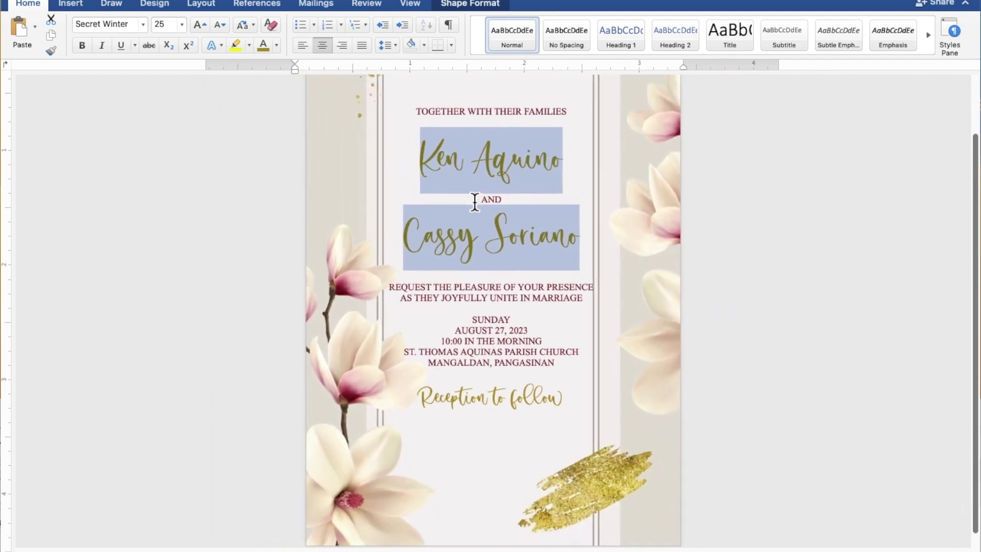
Step: Insert two blank lines above the first name in the invitation text box
scroll(474, 201, "down", 5)
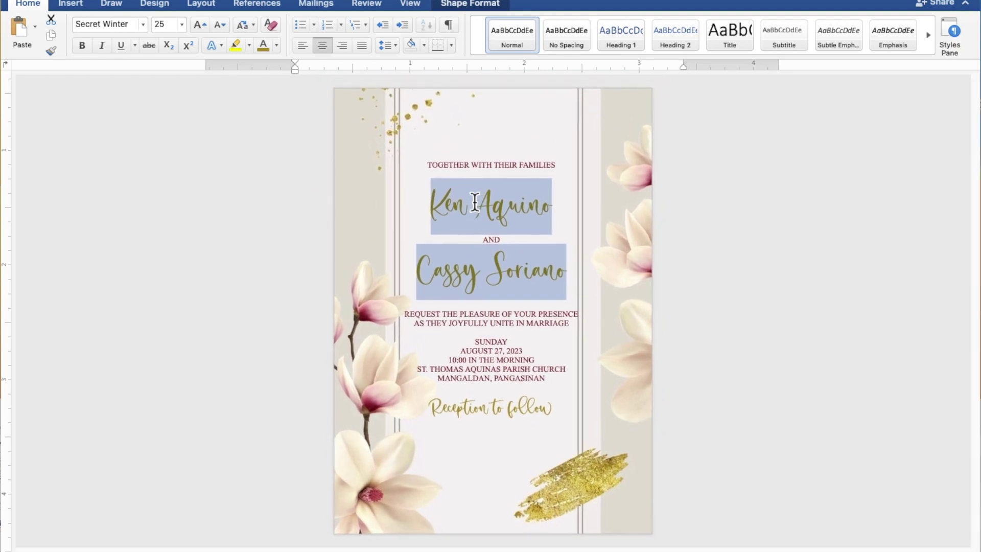
left_click(475, 202)
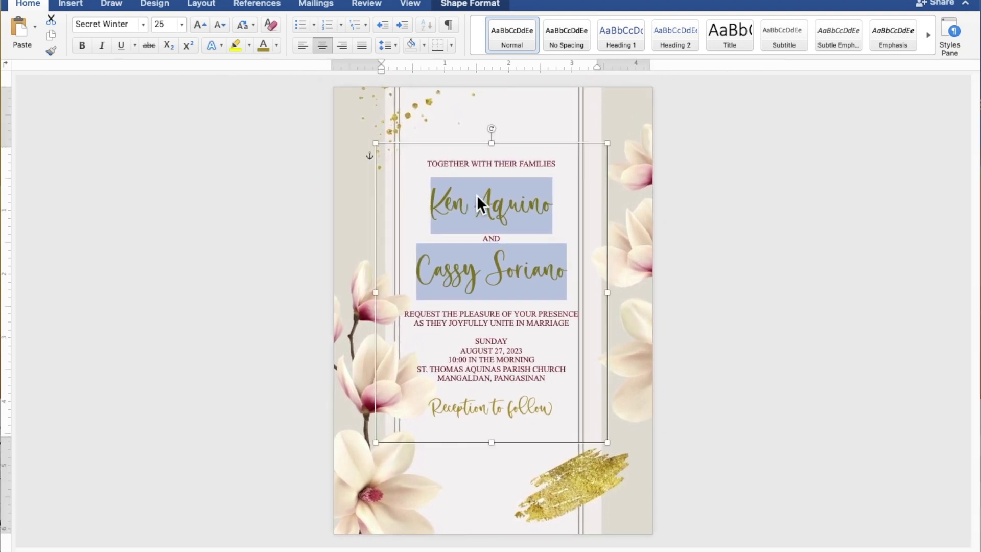
left_click(486, 178)
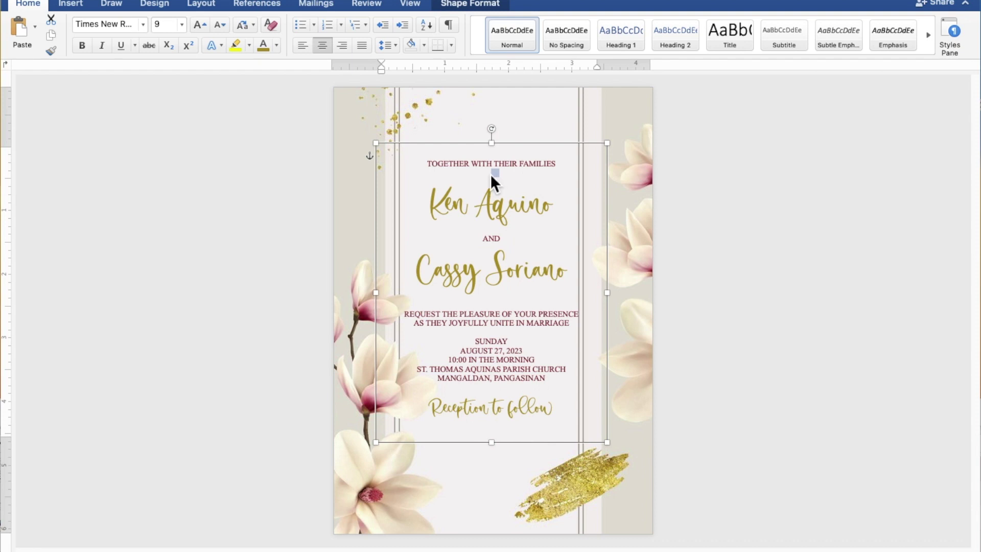
left_click(498, 176)
key("Return")
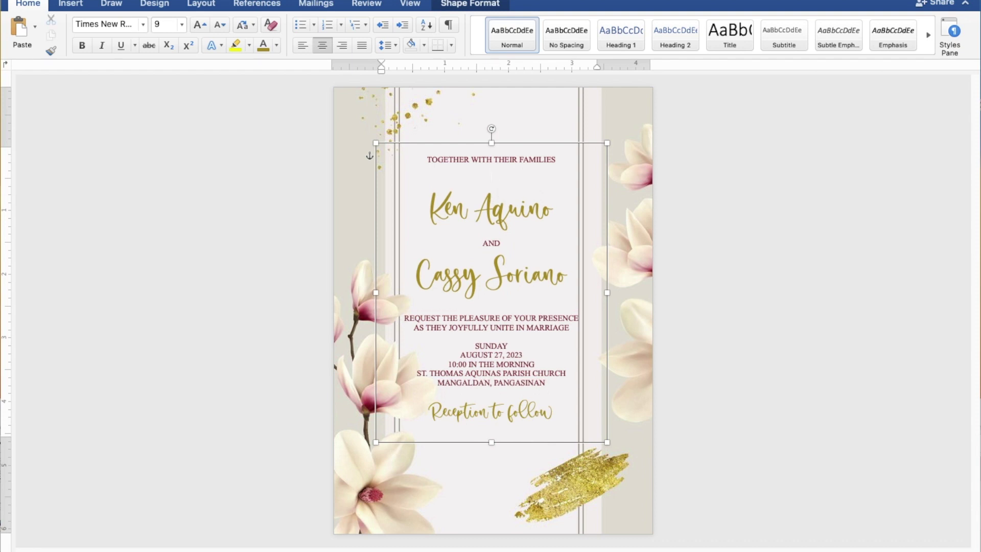
key("Return")
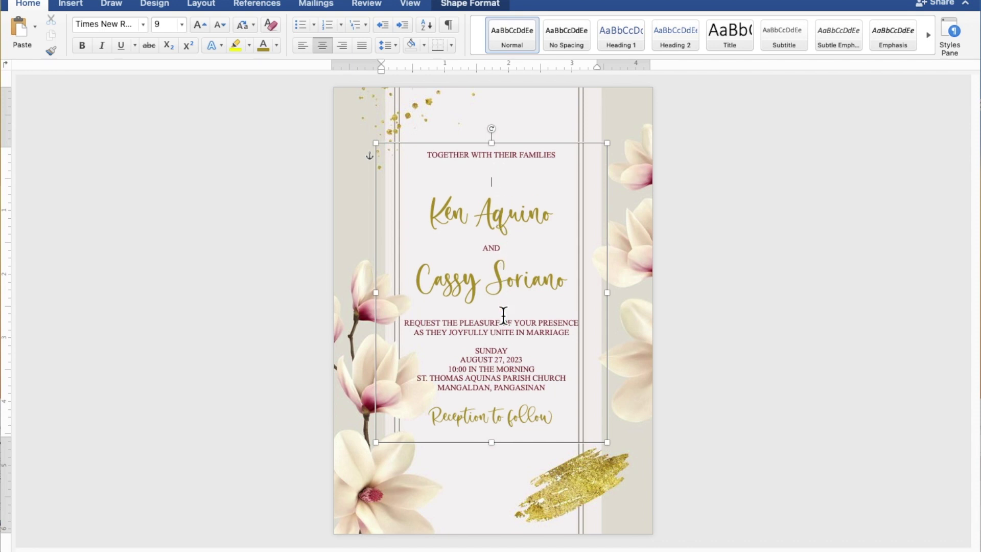
Step: Insert two blank lines each above REQUEST THE PLEASURE and above SUNDAY
key("Return")
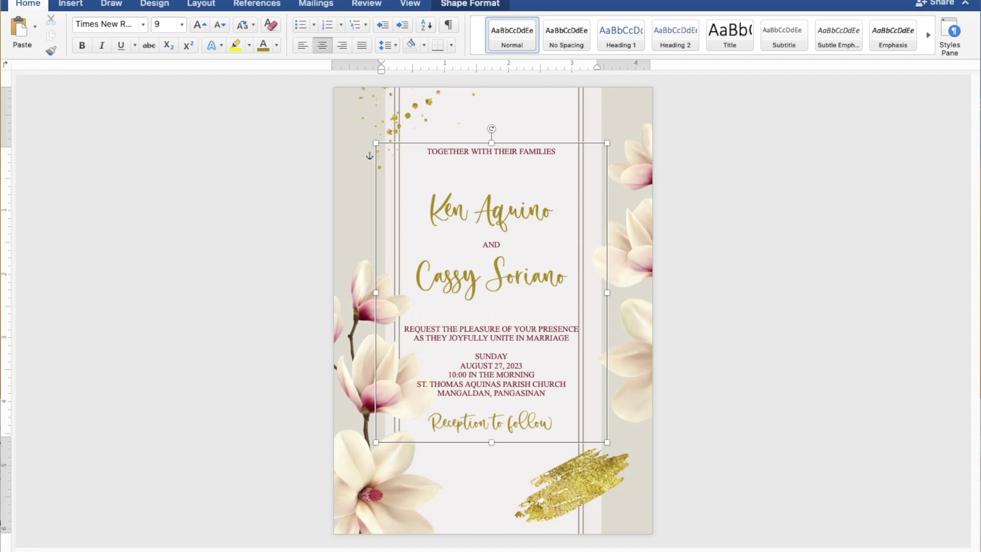
key("Return")
left_click(506, 360)
key("Return")
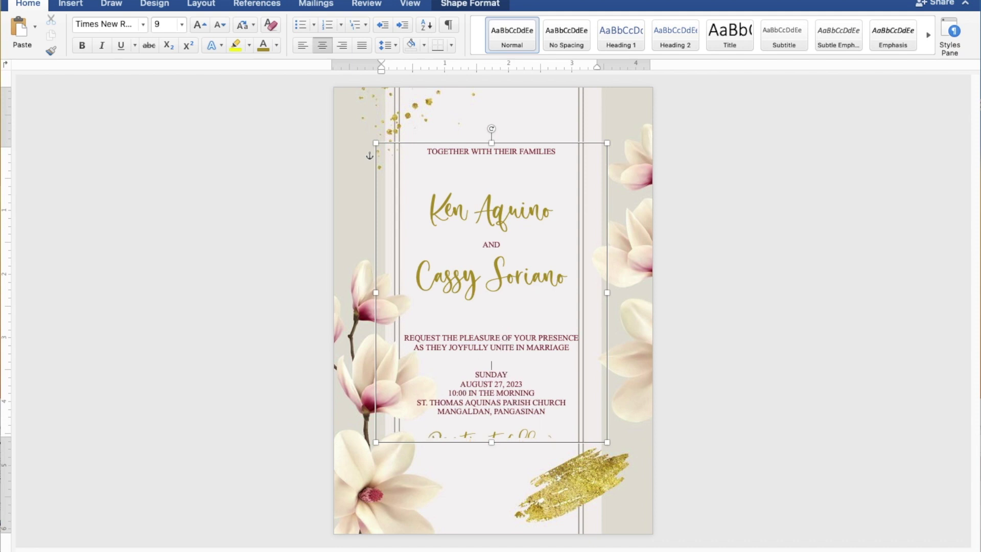
key("Return")
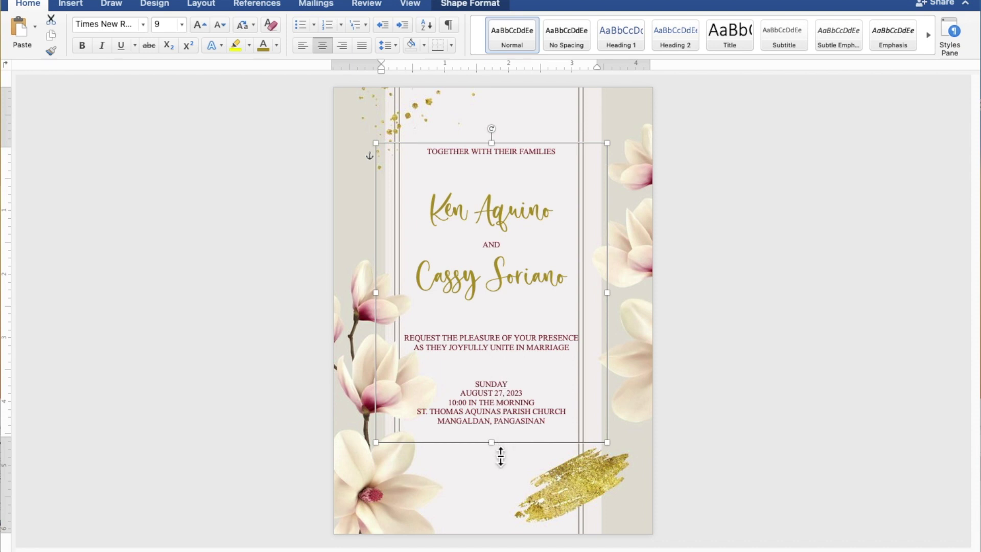
Step: Lengthen the text box to reveal 'Reception to follow' and add a blank line above it
left_click_drag(501, 452, 502, 474)
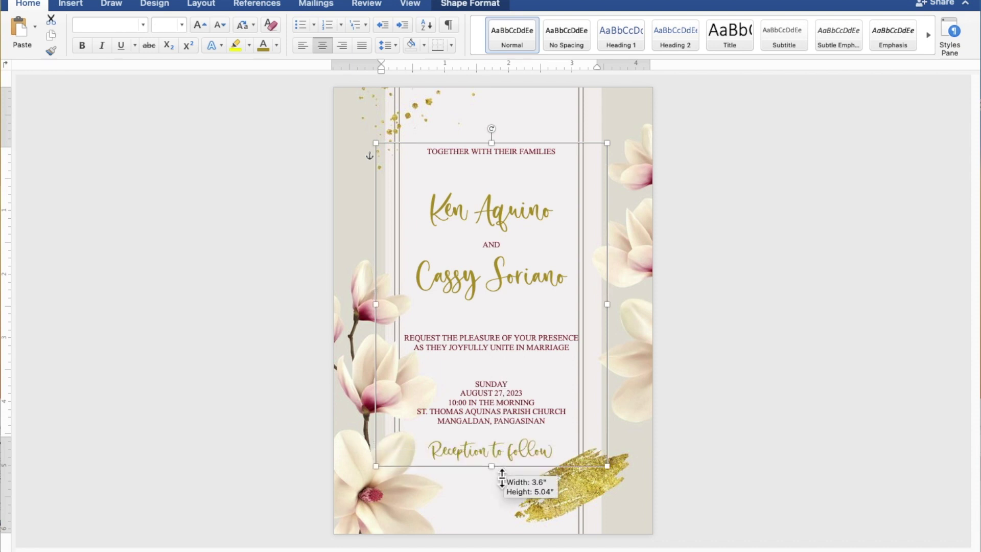
left_click(504, 439)
key("Return")
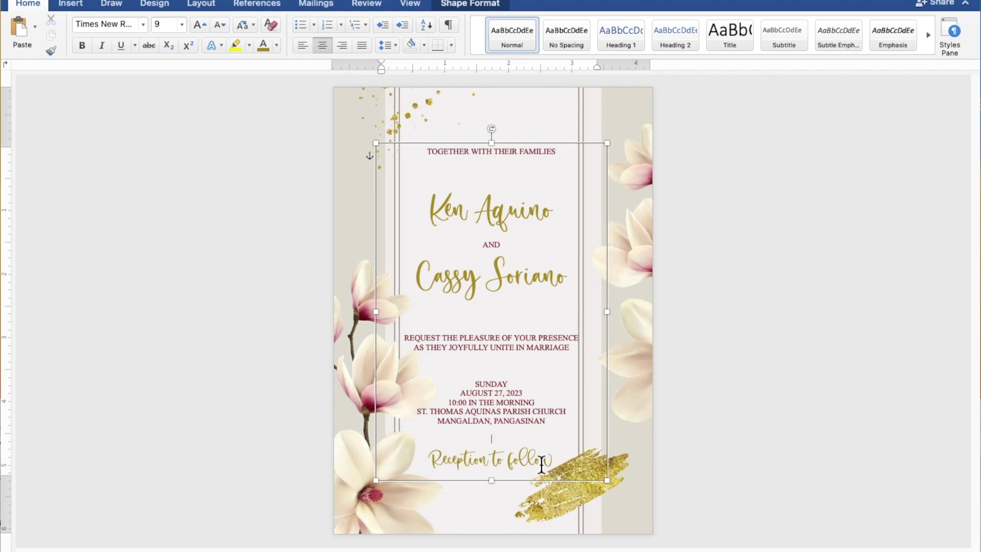
Step: Nudge the text box slightly right and up into place
left_click(550, 487)
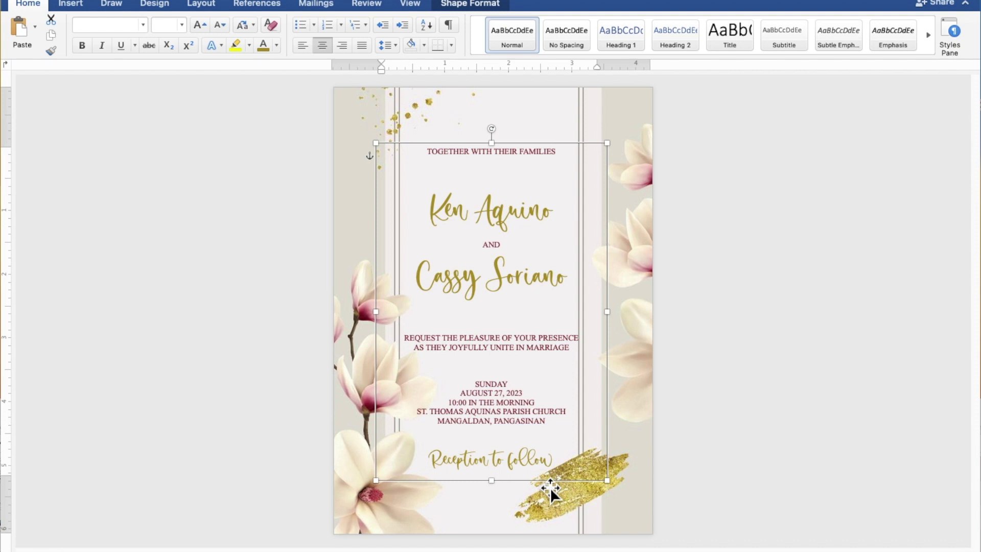
key("Right")
key("Right")
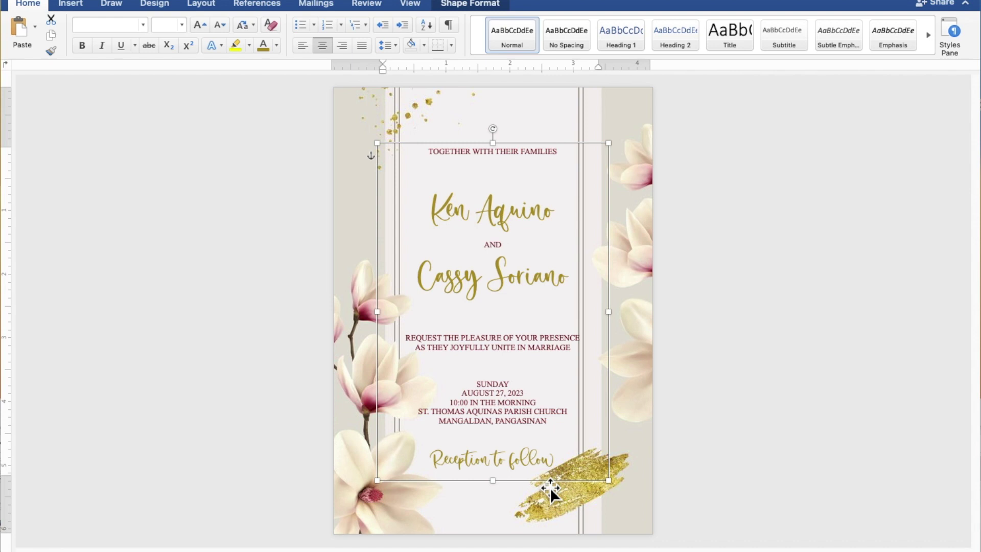
key("Up")
key("Up")
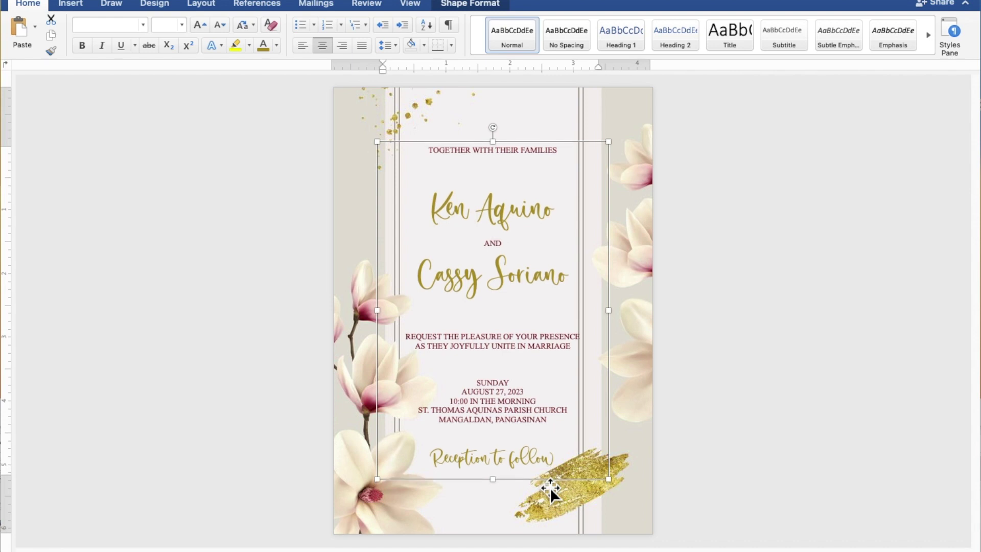
key("Up")
key("Up")
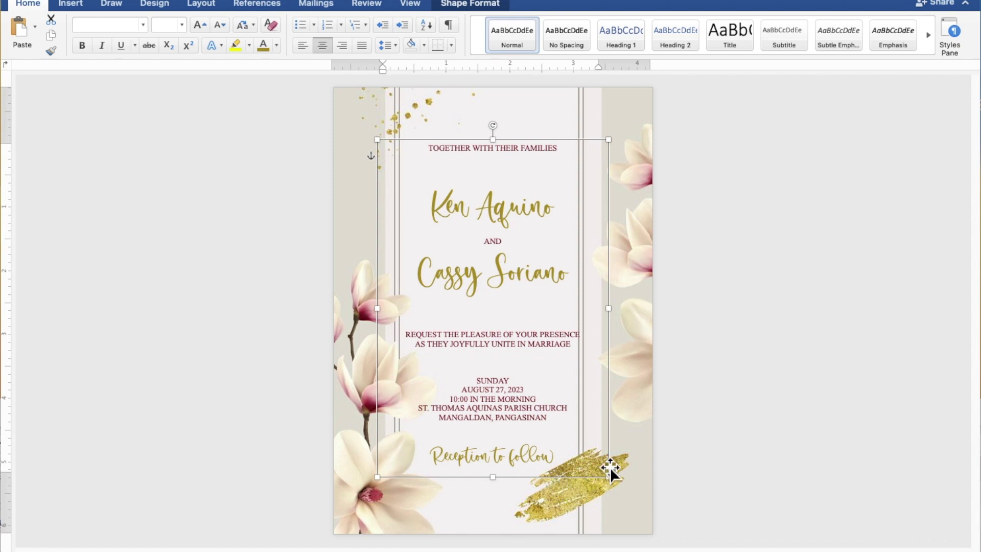
left_click(774, 404)
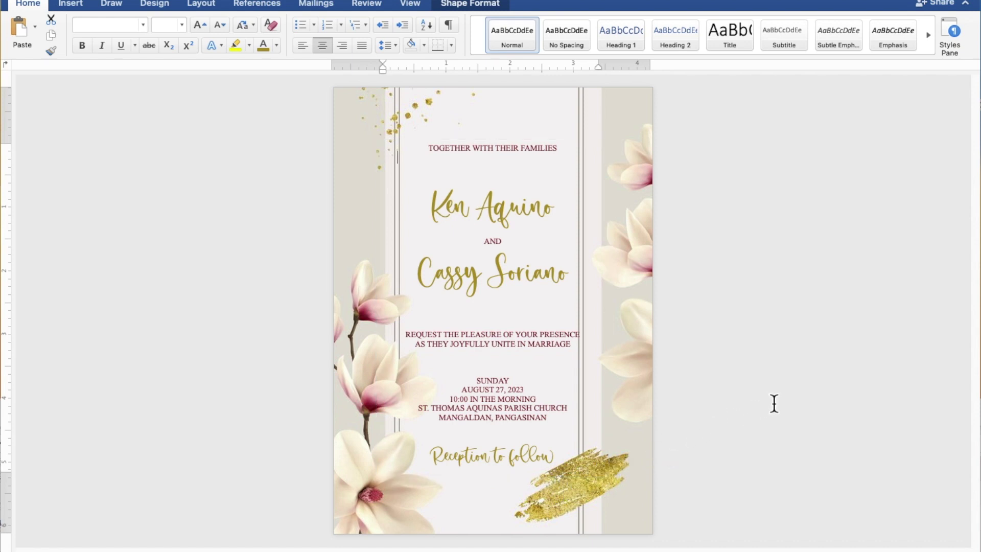